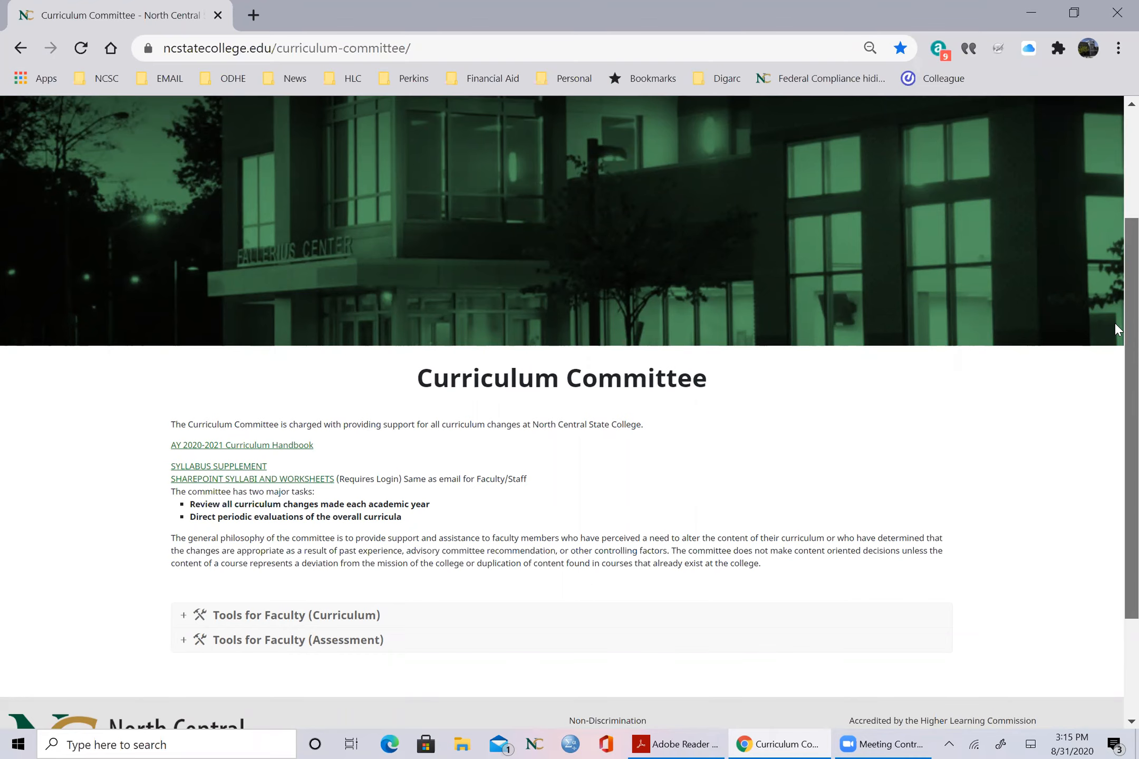
Step: Expand the curriculum tools for faculty and follow the Curriculum Changes link after highlighting the Digarc access note
scroll(1114, 397, down, 2)
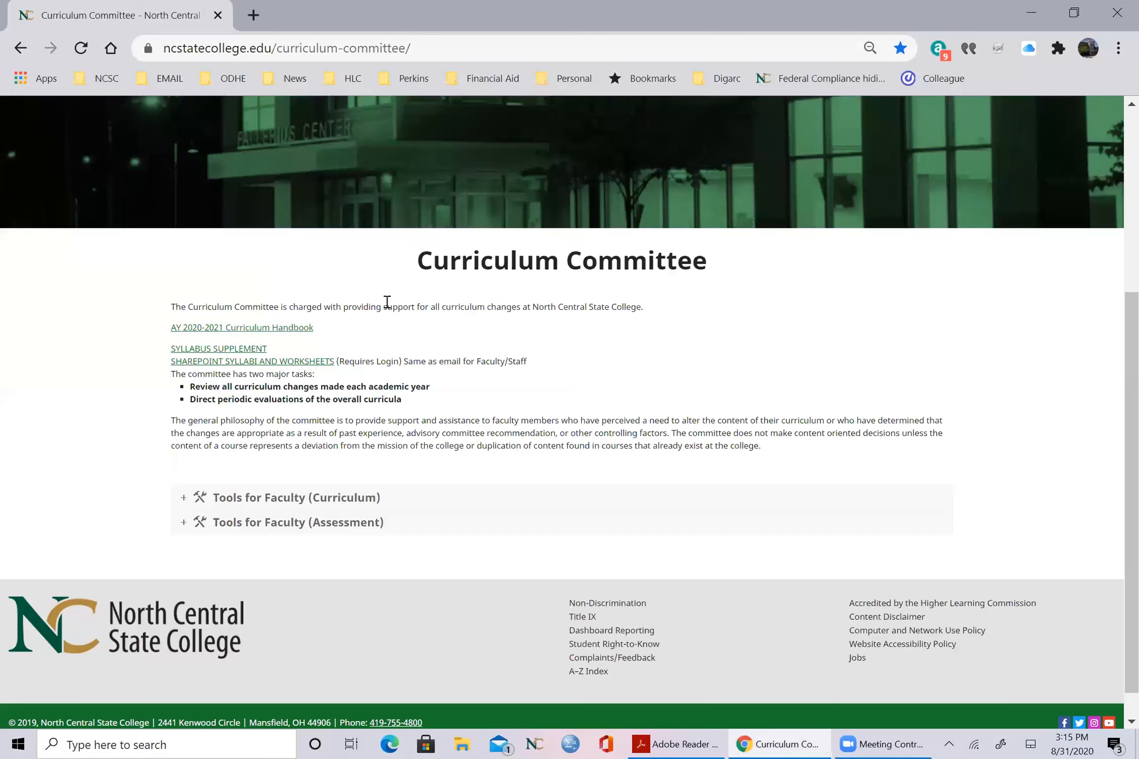
click(321, 504)
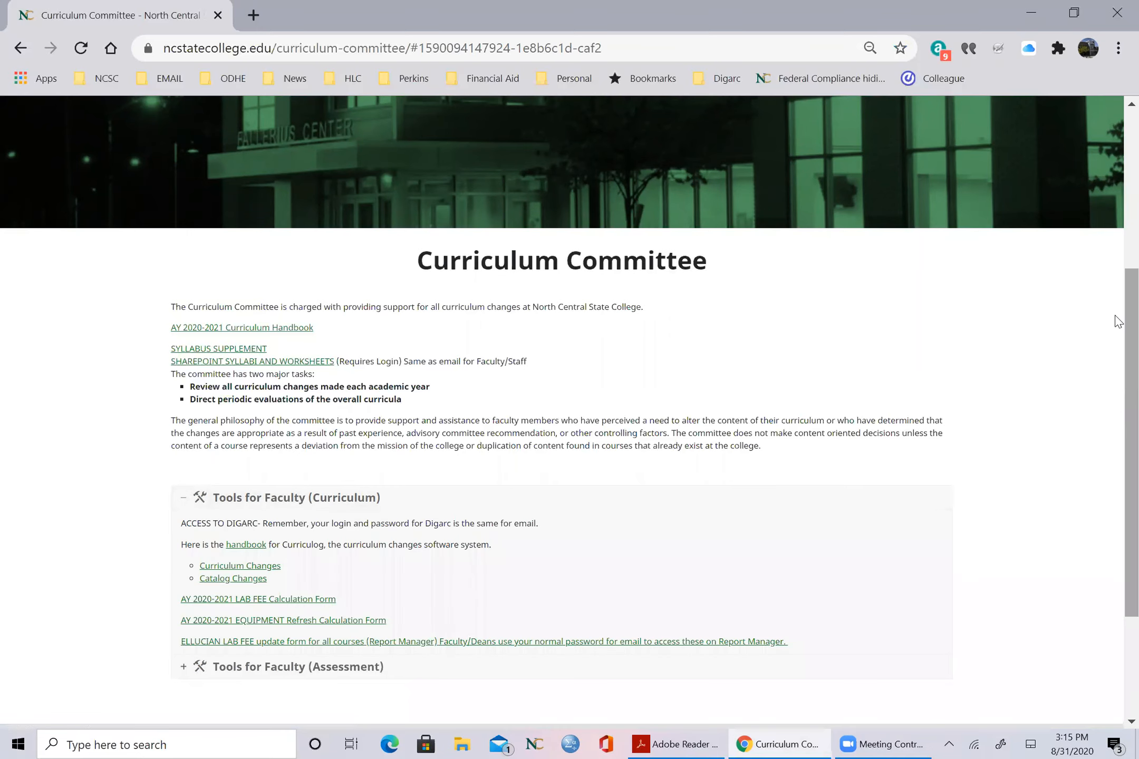
scroll(1116, 379, down, 3)
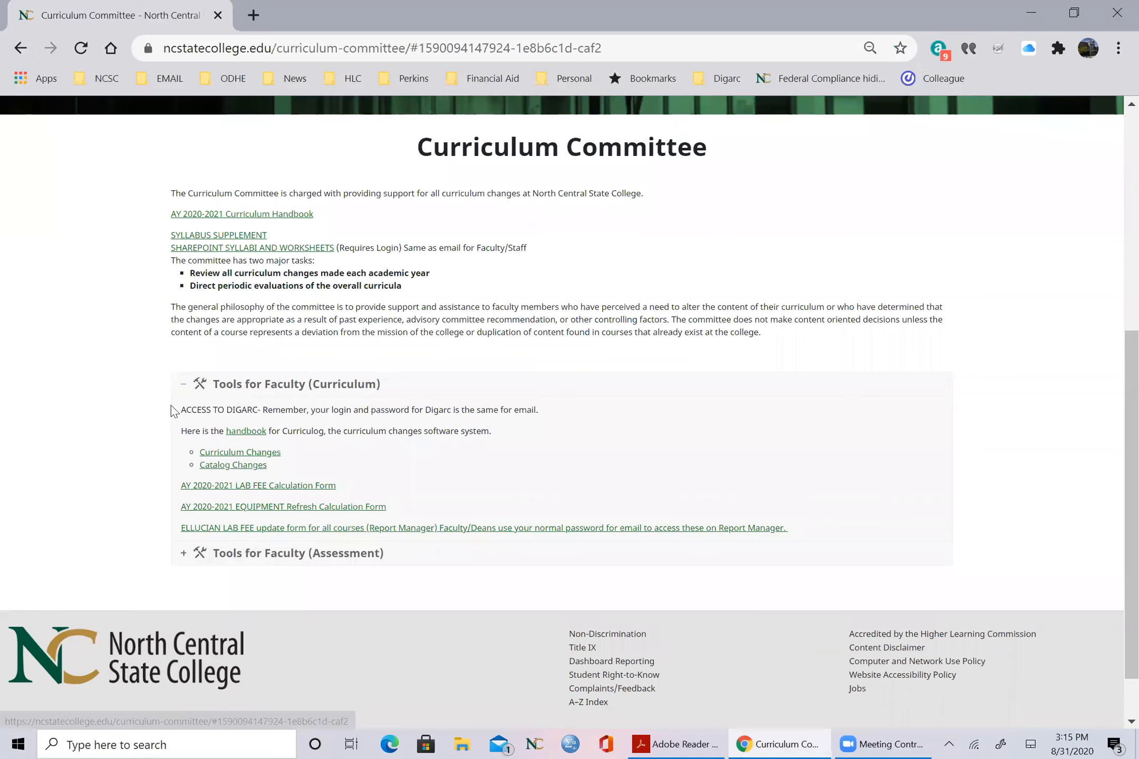
drag(173, 407, 587, 422)
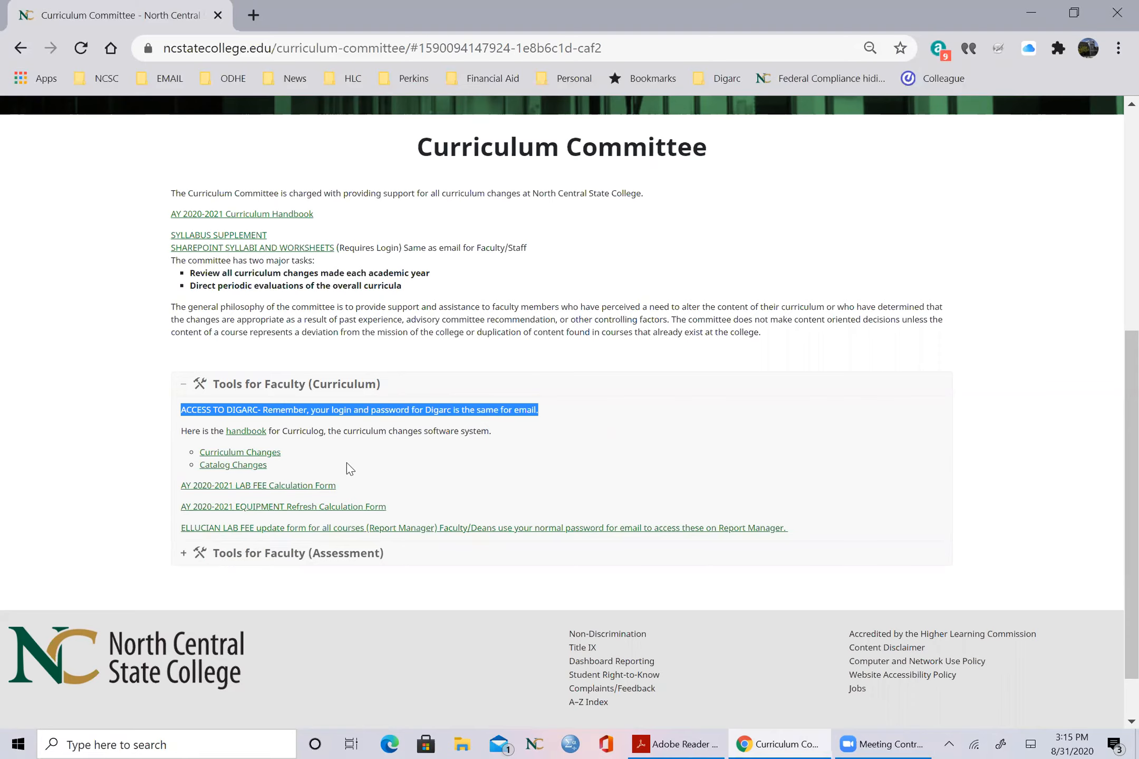
click(265, 455)
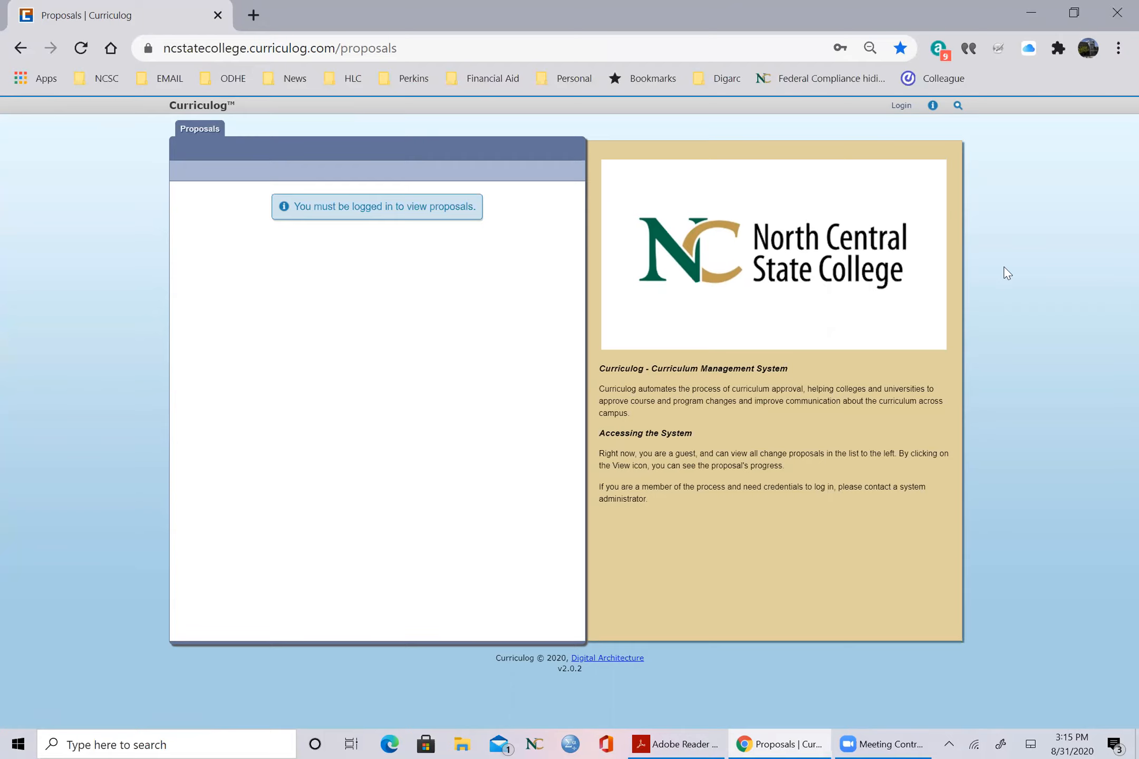
Step: Open the Curriculog login form and try to sign in with the prefilled login name and the account password
click(901, 105)
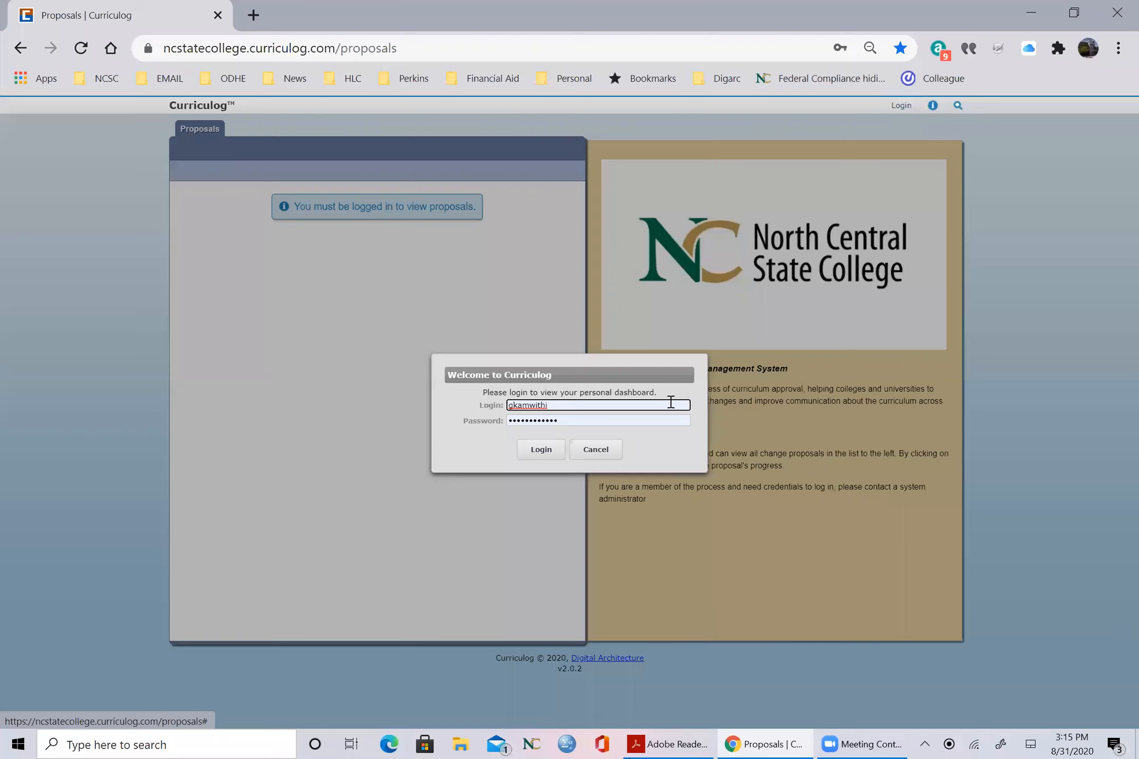
click(643, 419)
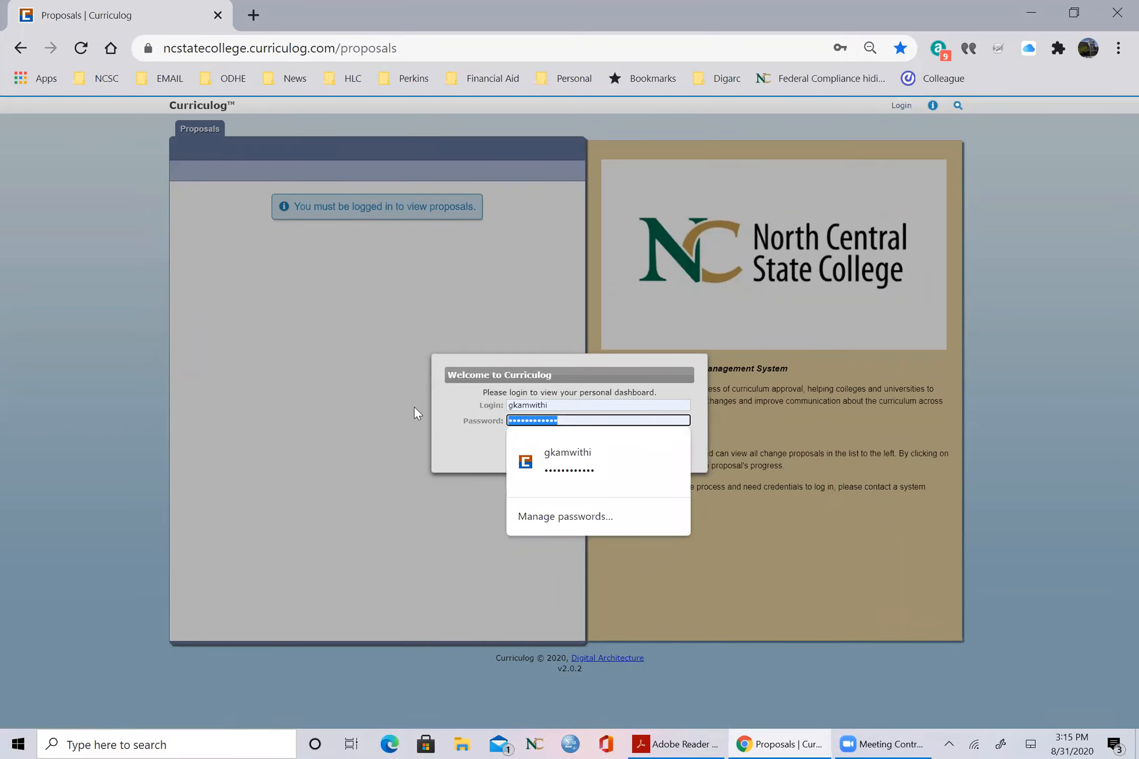
text(••••••••••••••)
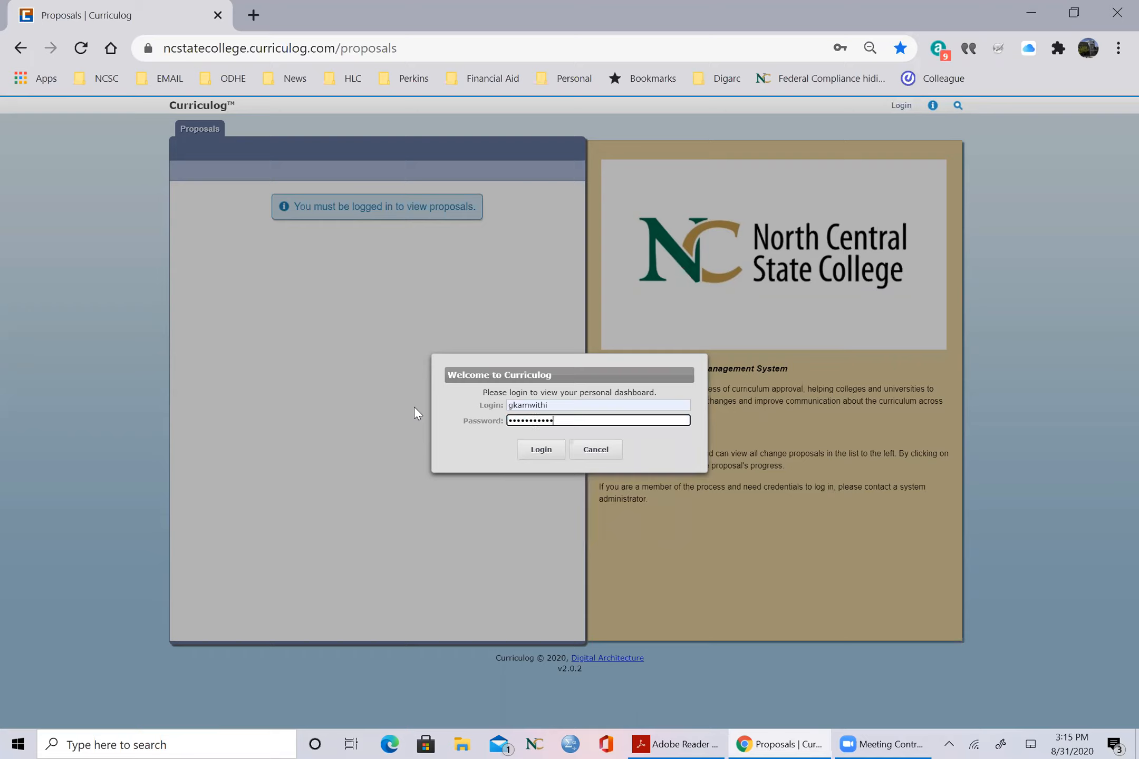
text(••)
click(548, 457)
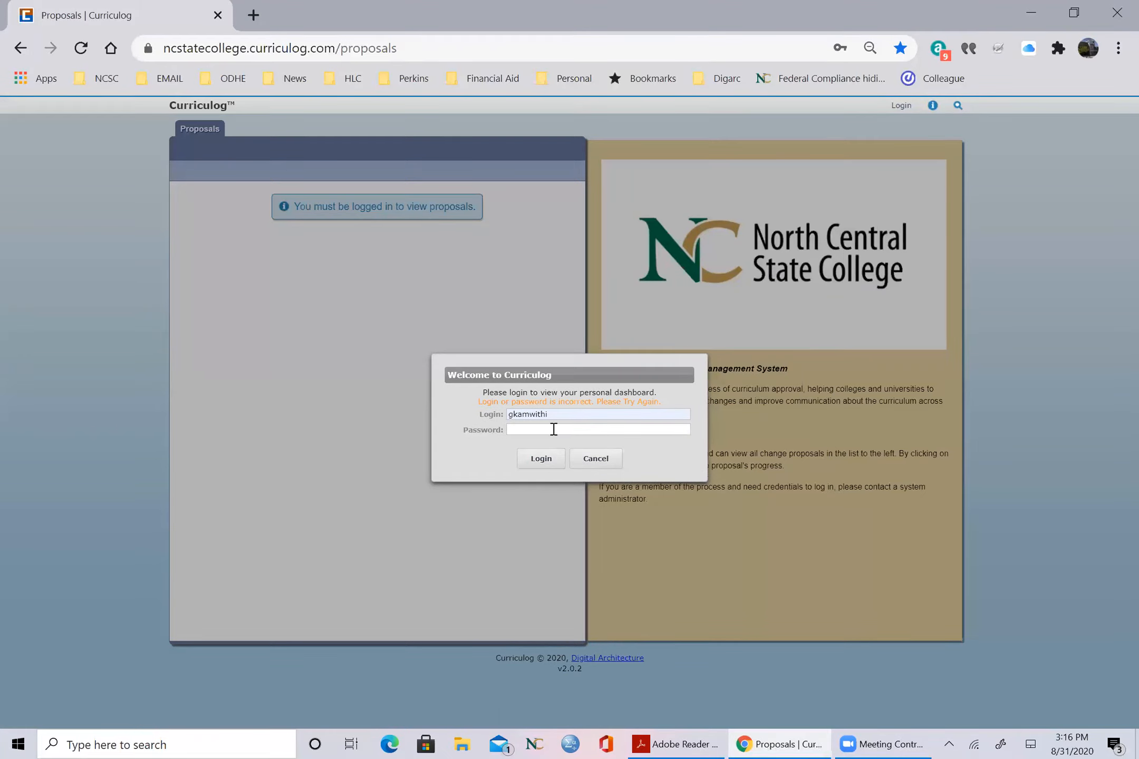
Step: Enter the account password again and submit the login
click(553, 429)
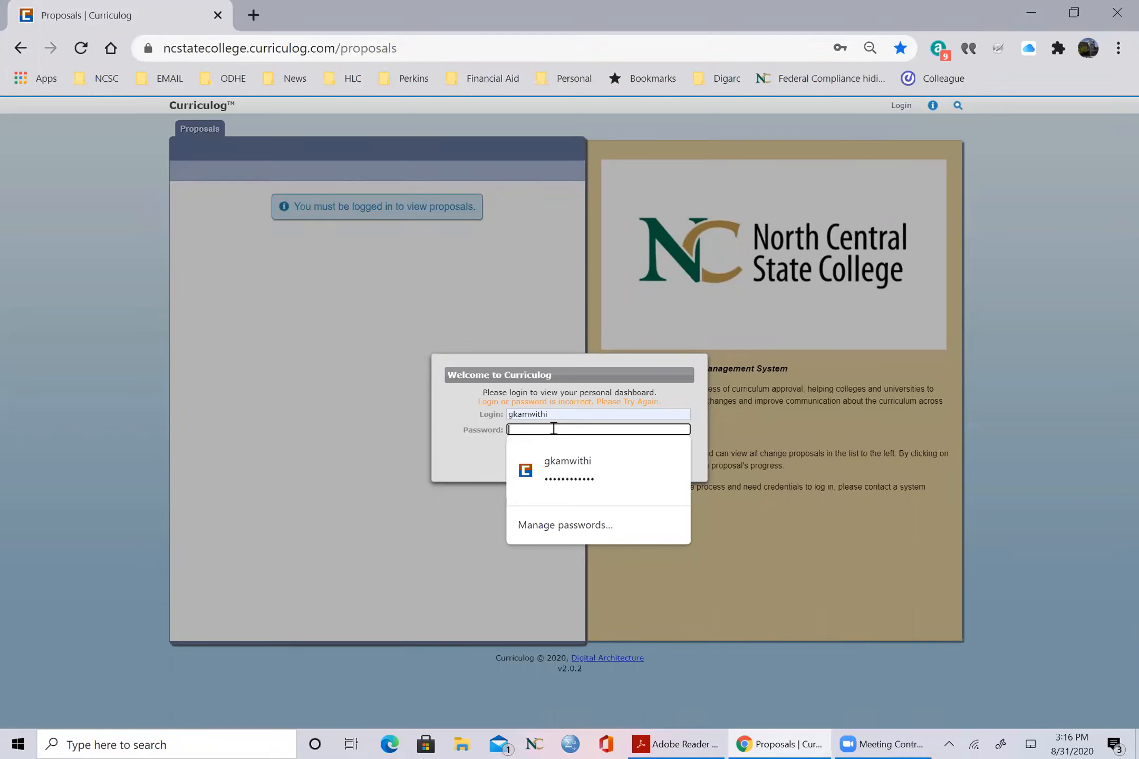
text(••••••••••••••••)
click(543, 459)
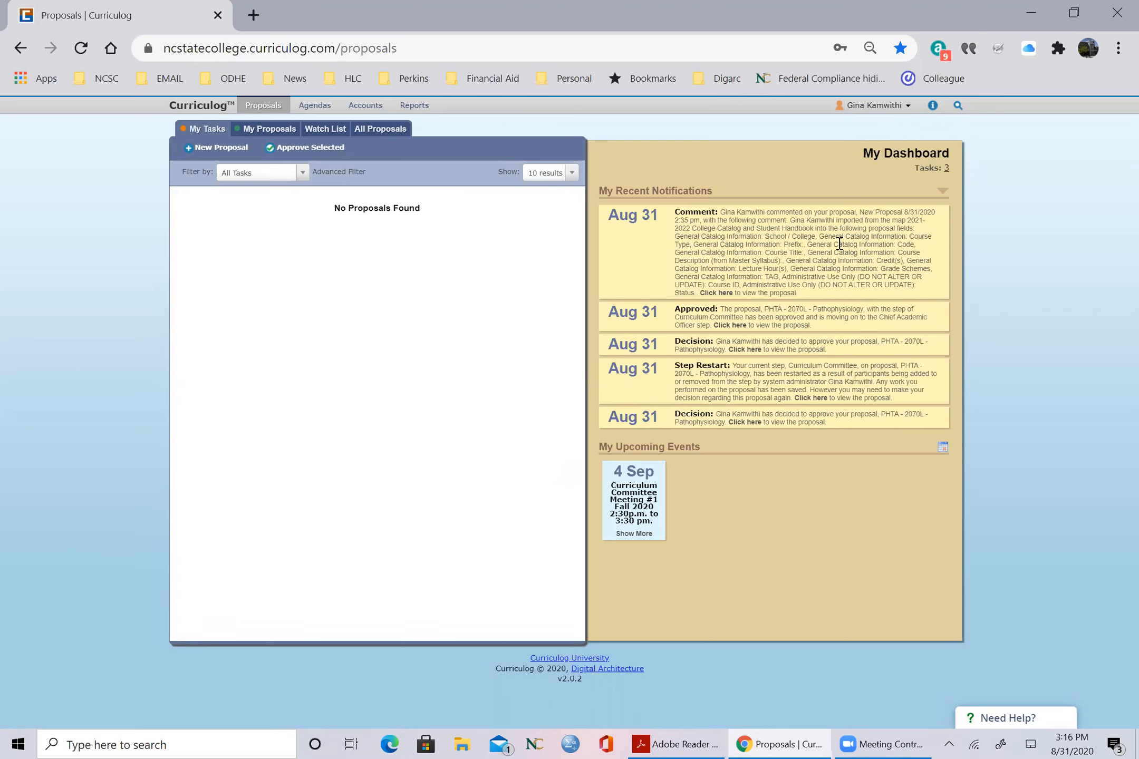
Step: Review the dashboard notifications, the 4 Sep Curriculum Committee meeting details and the calendar, then return to Proposals
click(703, 221)
shift+click(815, 445)
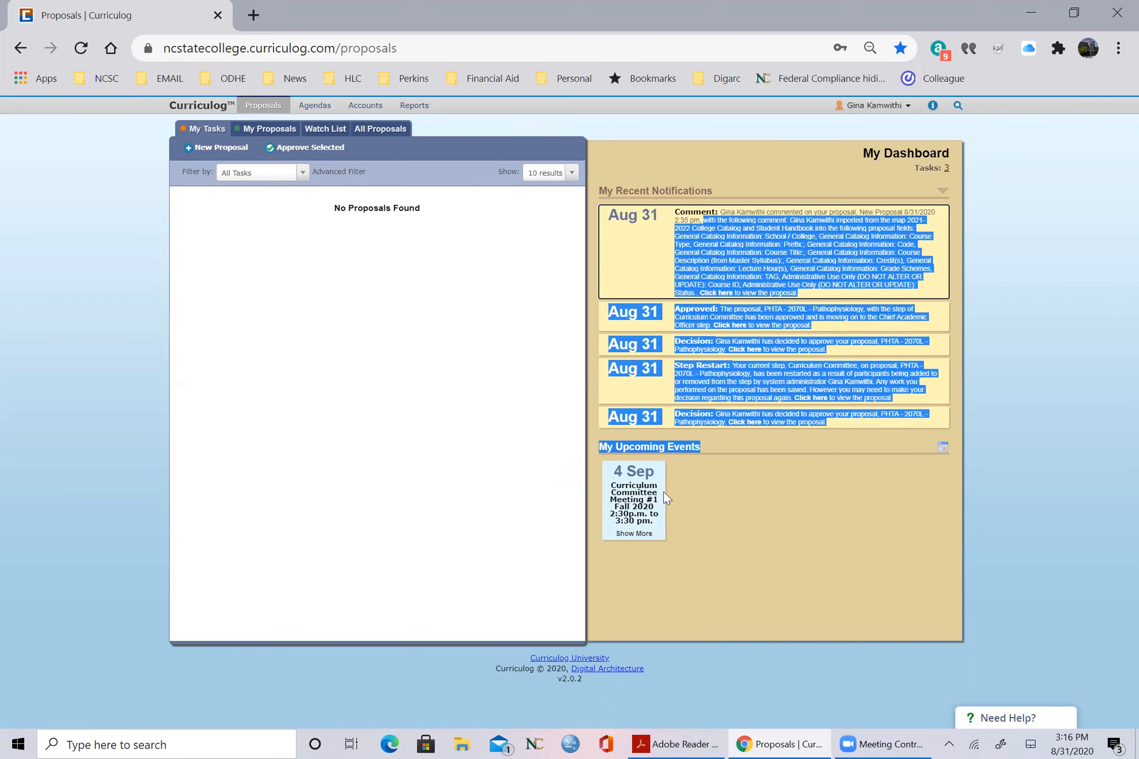
click(638, 496)
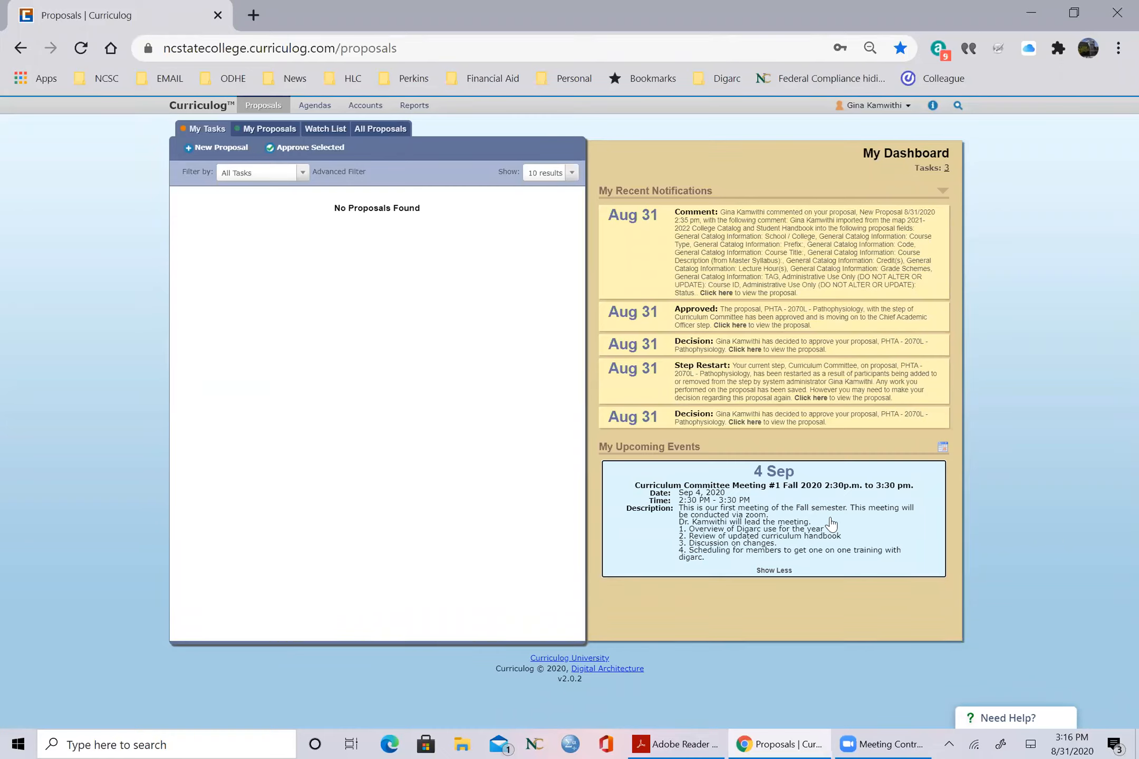
click(944, 451)
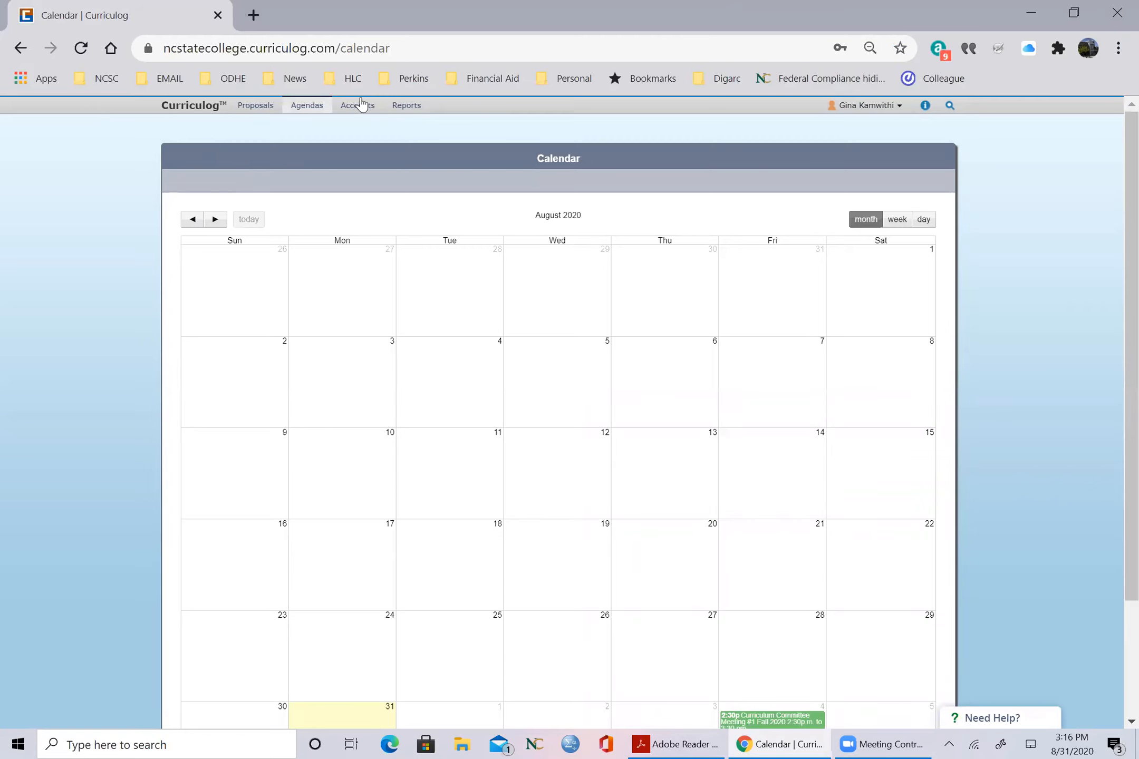
click(252, 111)
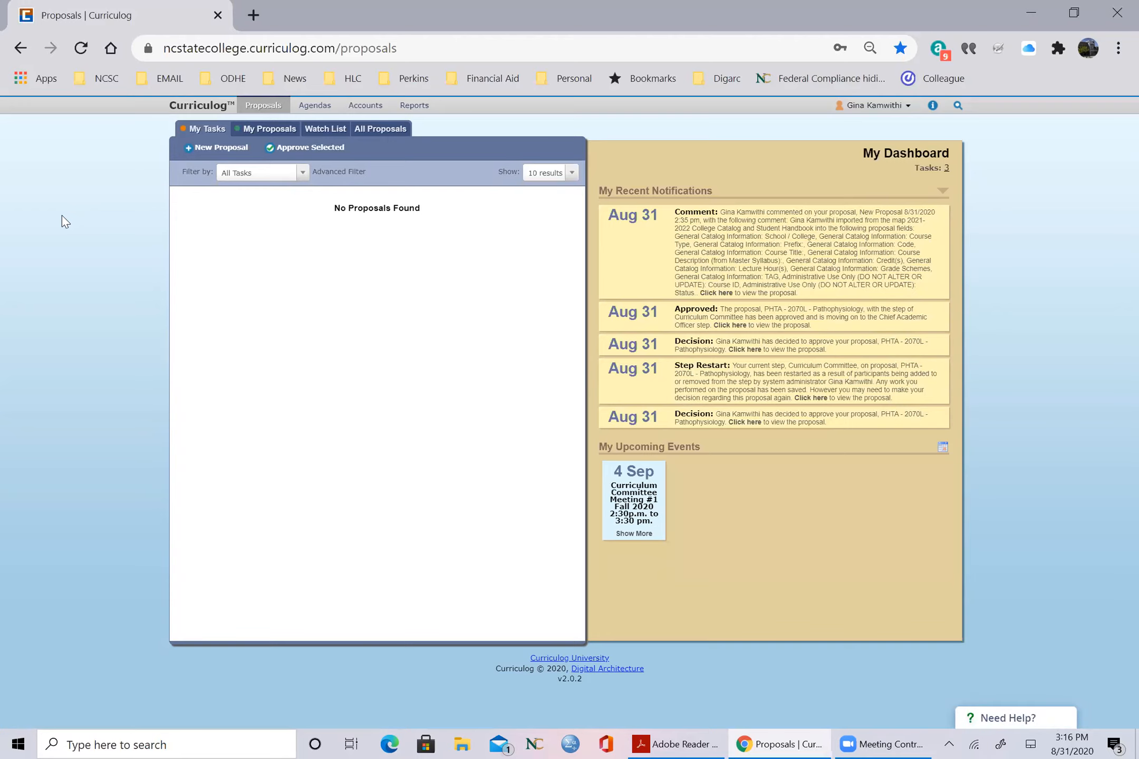
Step: Start a new proposal using the 2021-2022 Course Change Form
click(204, 149)
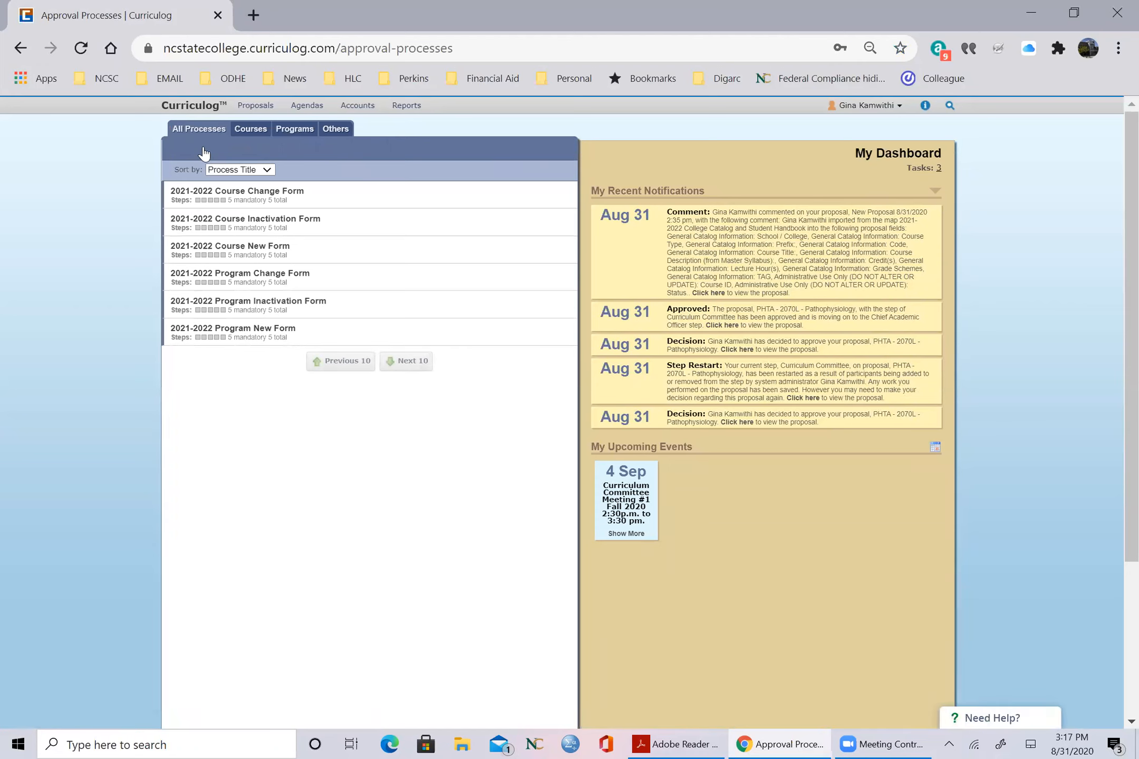
click(260, 200)
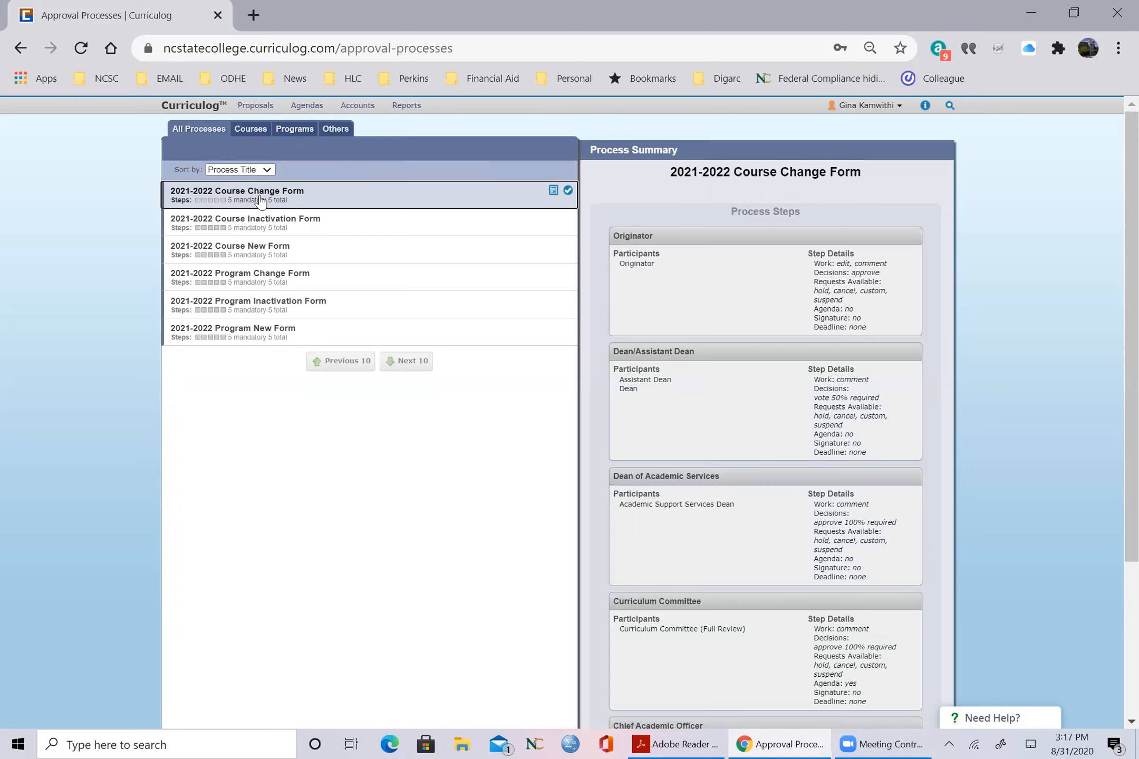
click(568, 190)
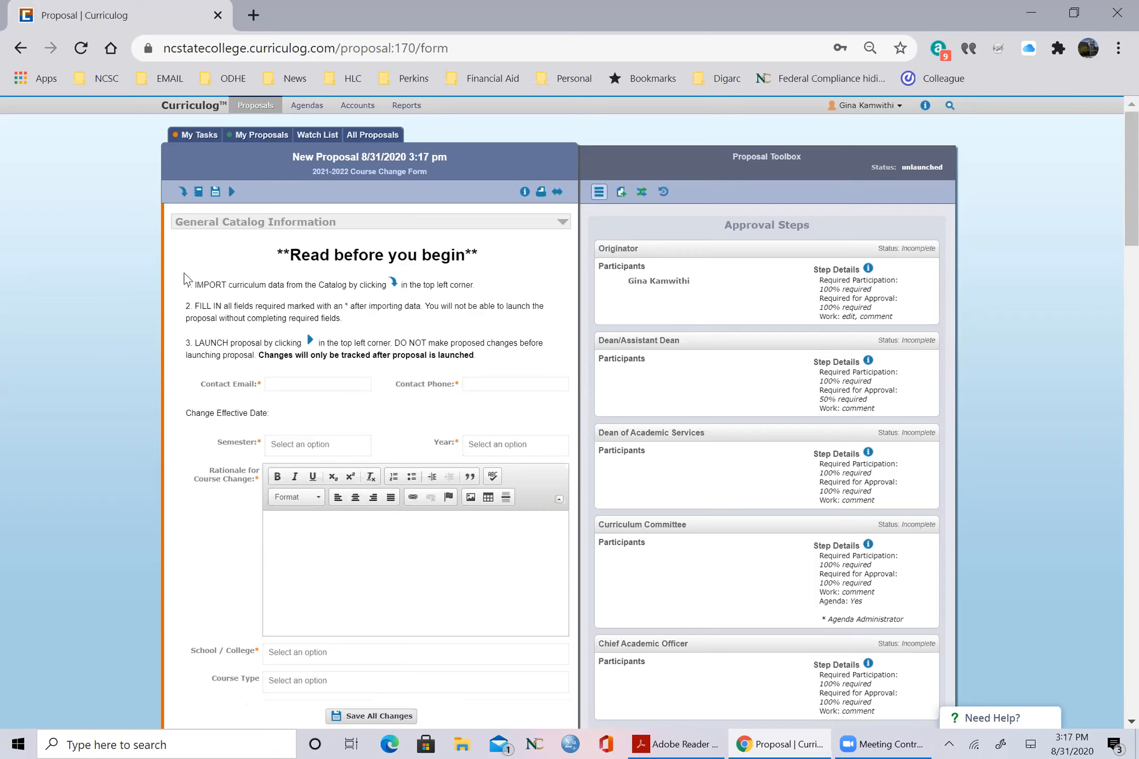
Step: Read the form's "Read before you begin" instructions on importing, filling in and launching the proposal
drag(288, 266, 501, 372)
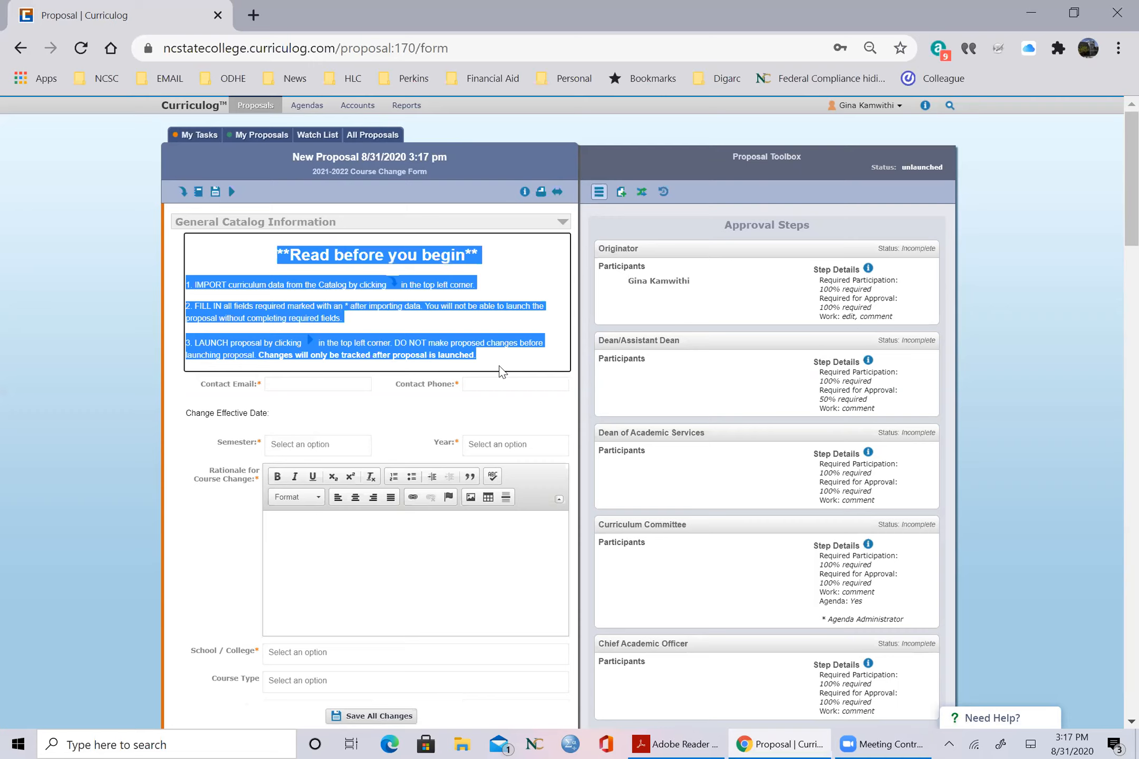
click(107, 293)
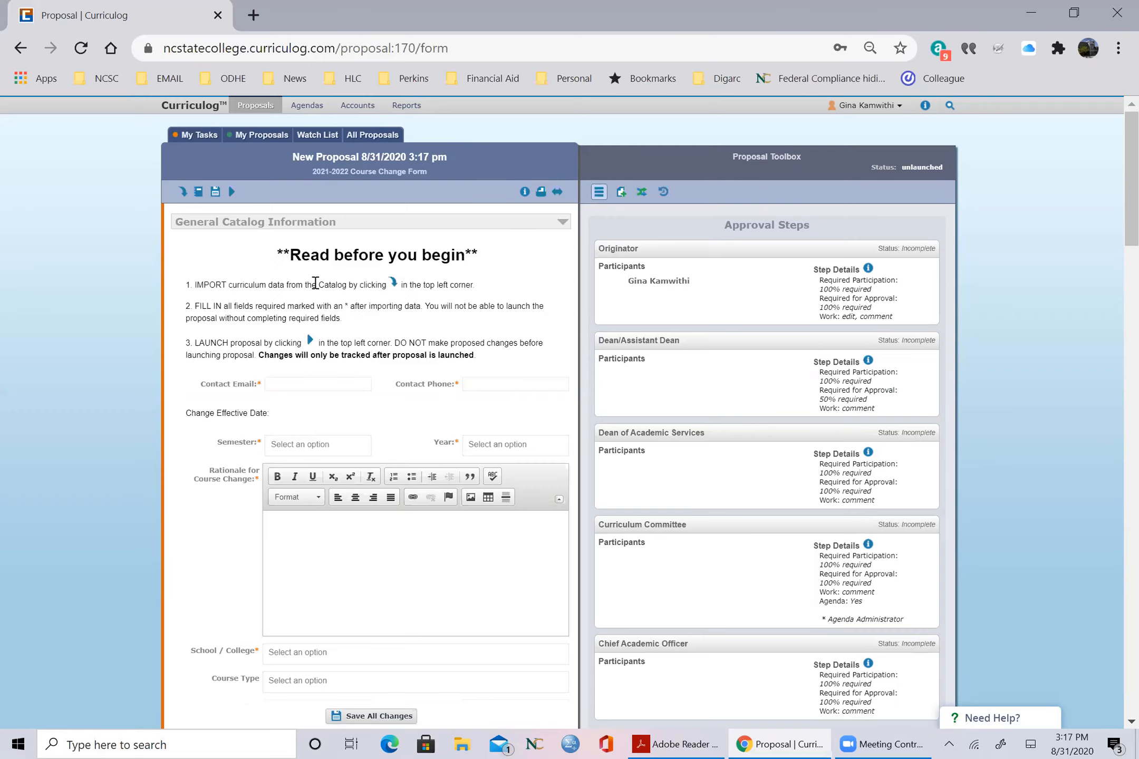
drag(193, 285, 510, 291)
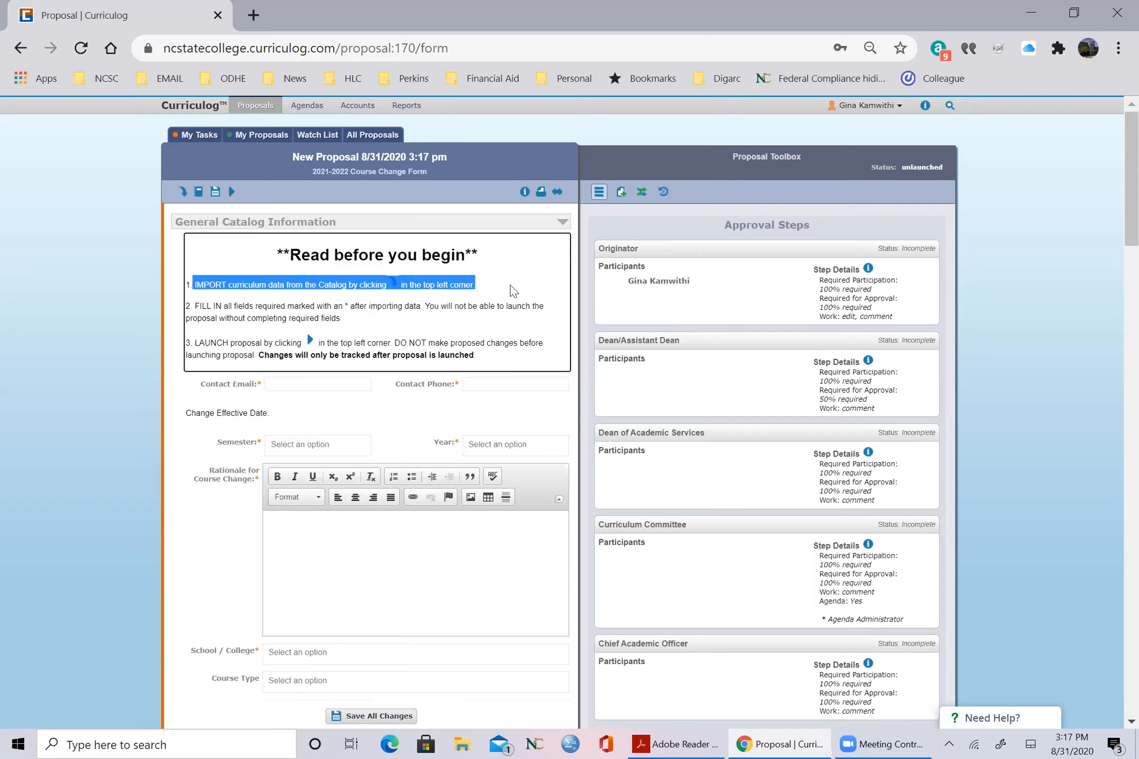
drag(216, 306, 371, 323)
drag(237, 342, 310, 356)
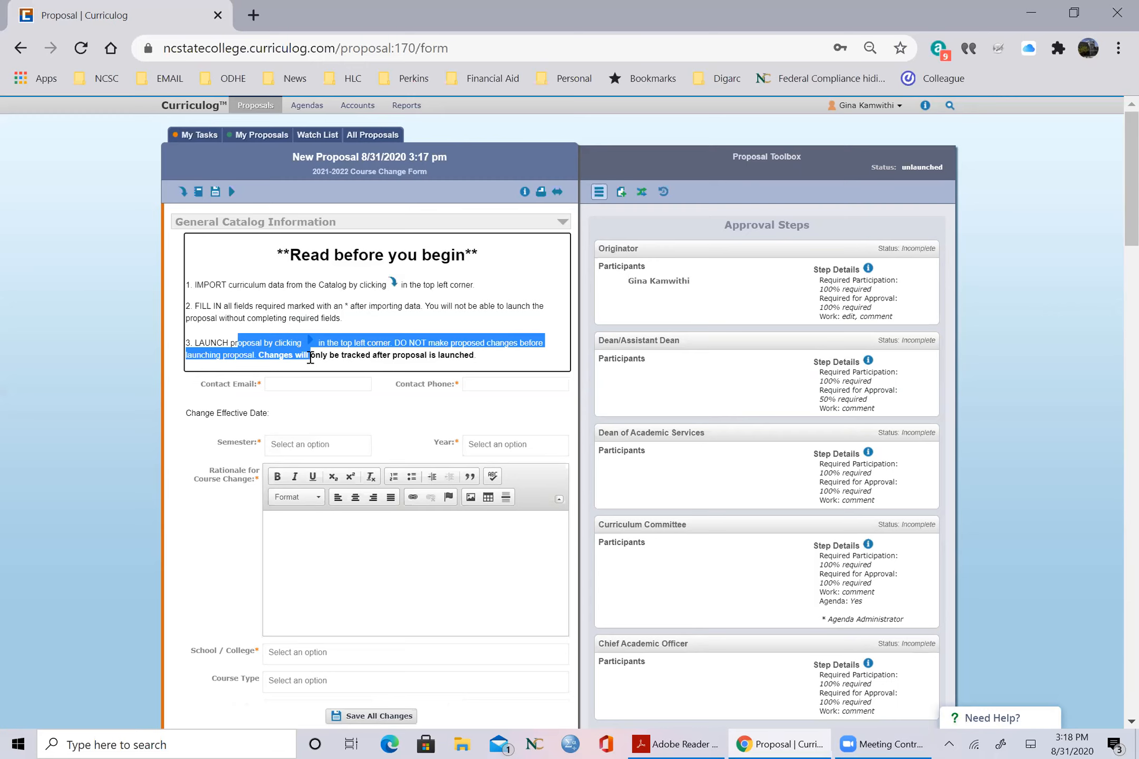
click(259, 330)
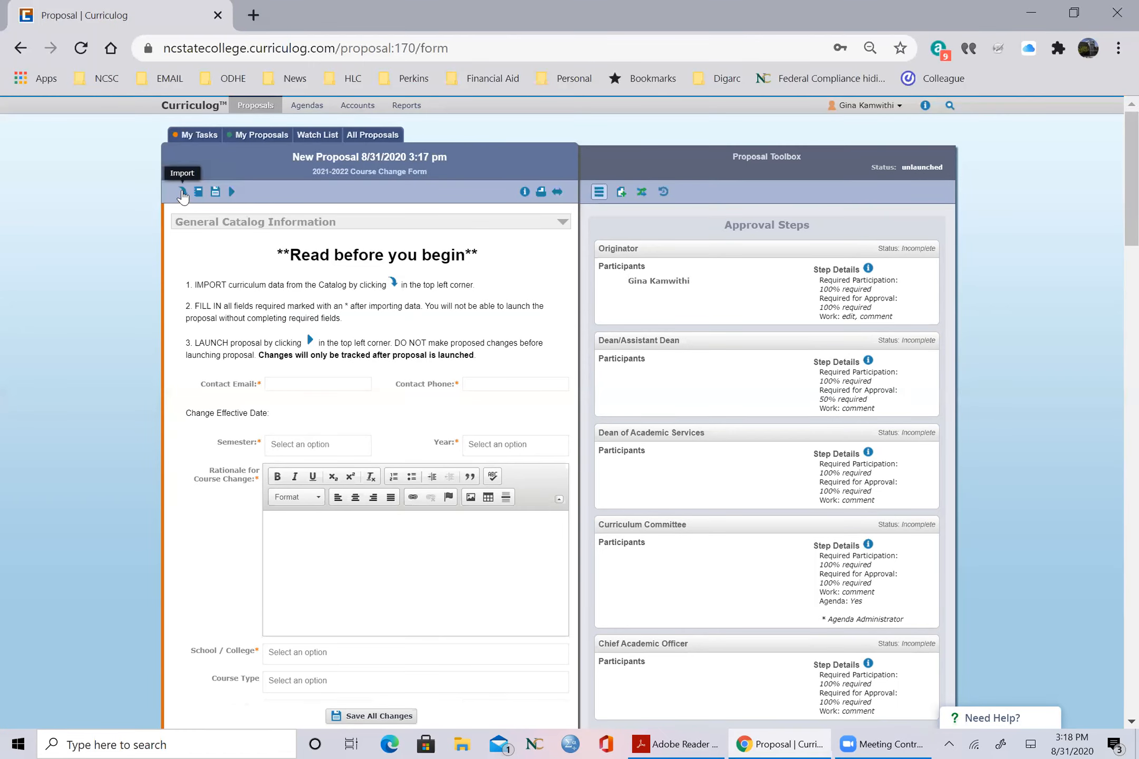
Step: Start a data import into the proposal, using the 2021-2022 College Catalog and Student Handbook as the source
click(182, 192)
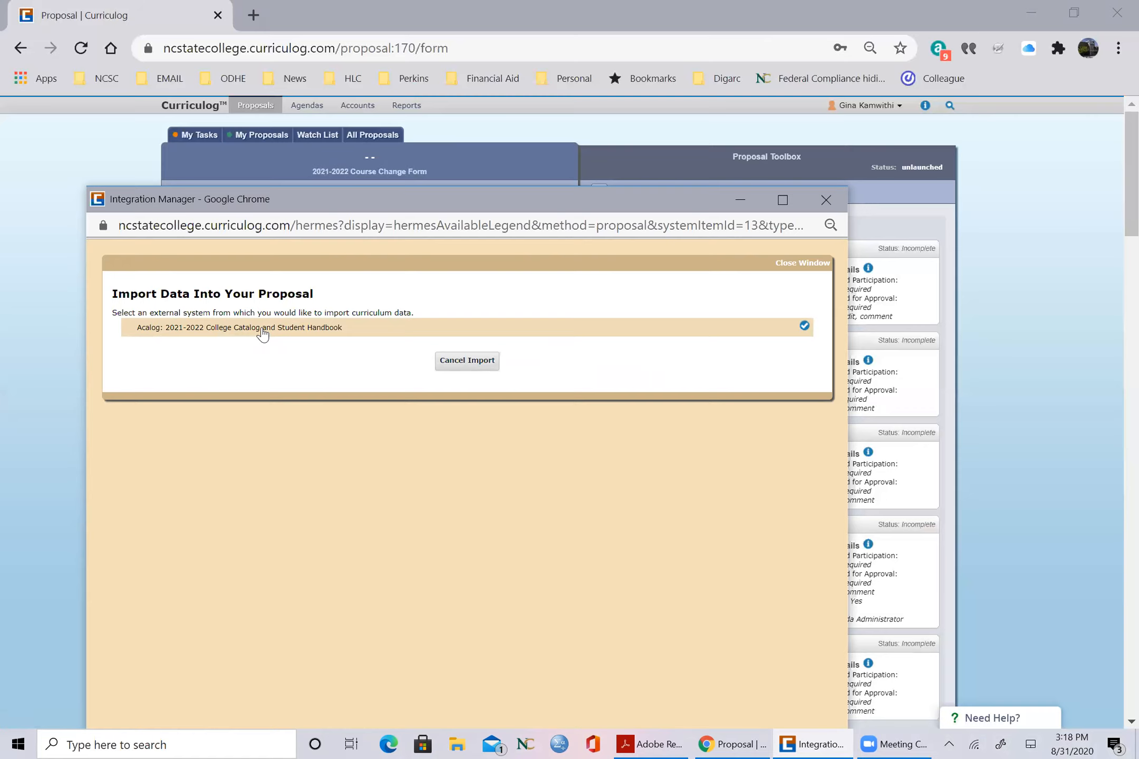
click(263, 330)
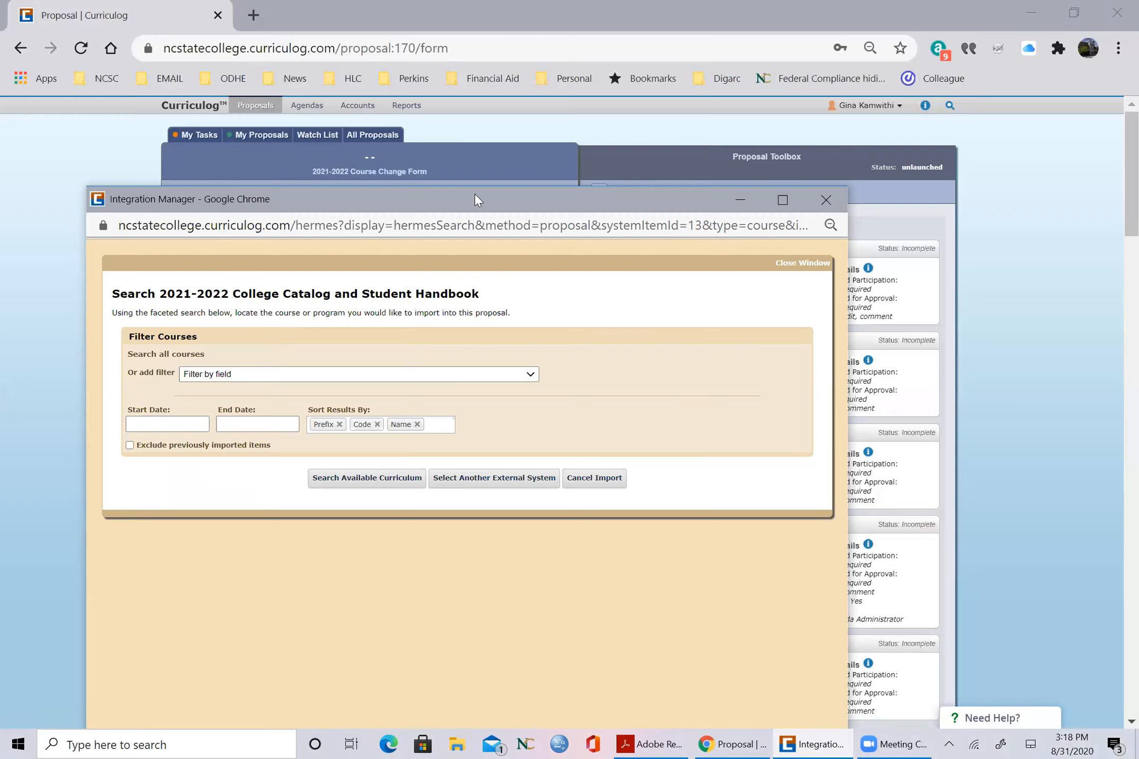
drag(474, 195, 617, 176)
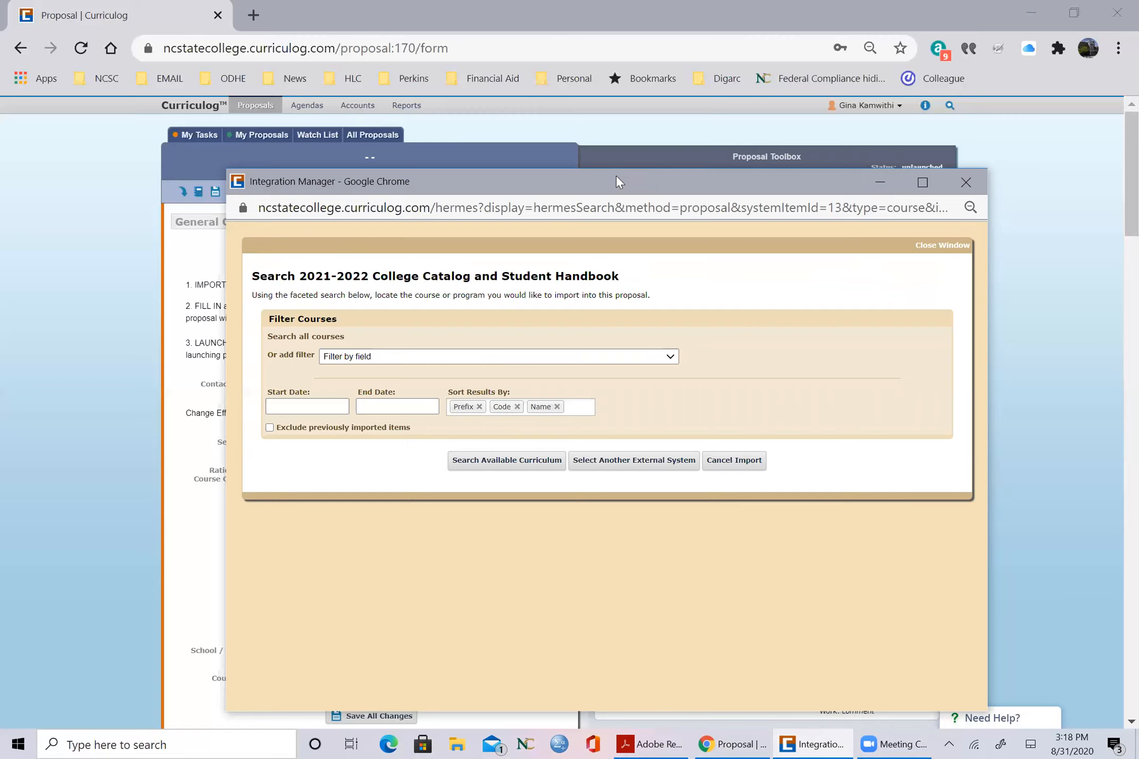
Step: Search the available curriculum for courses filtered by the prefix PSYC
click(669, 356)
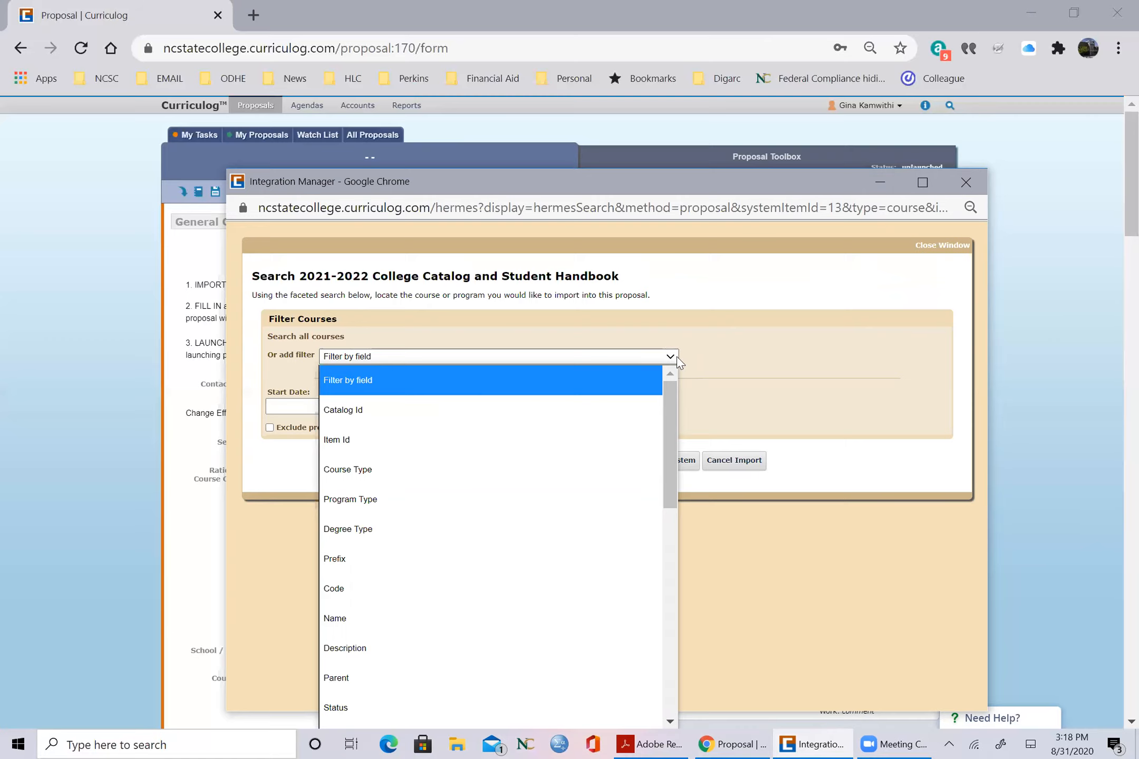
click(367, 553)
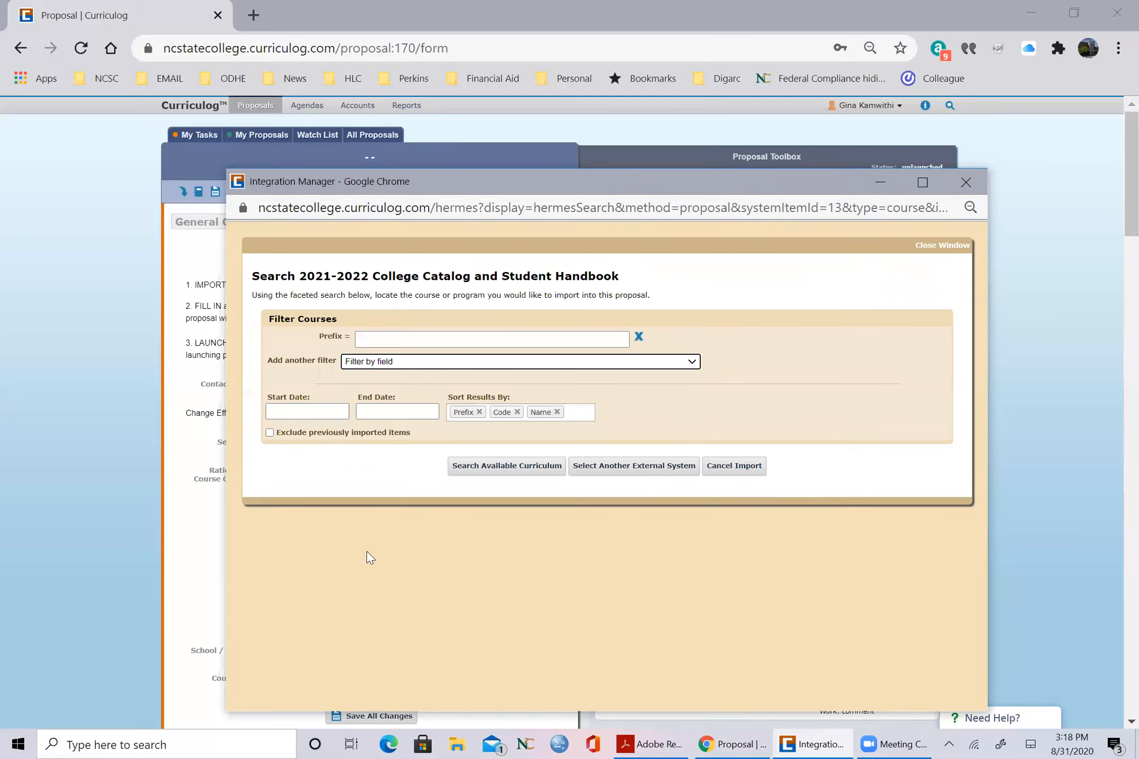
click(418, 343)
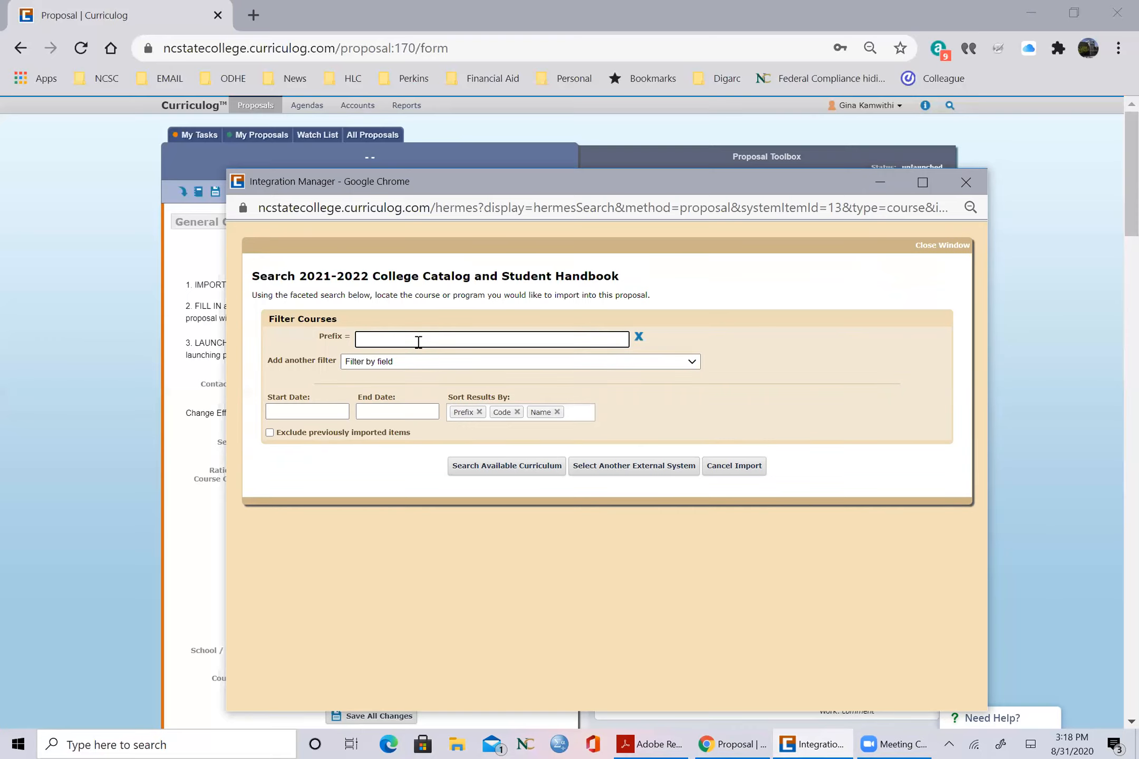
text(PSYC)
click(530, 466)
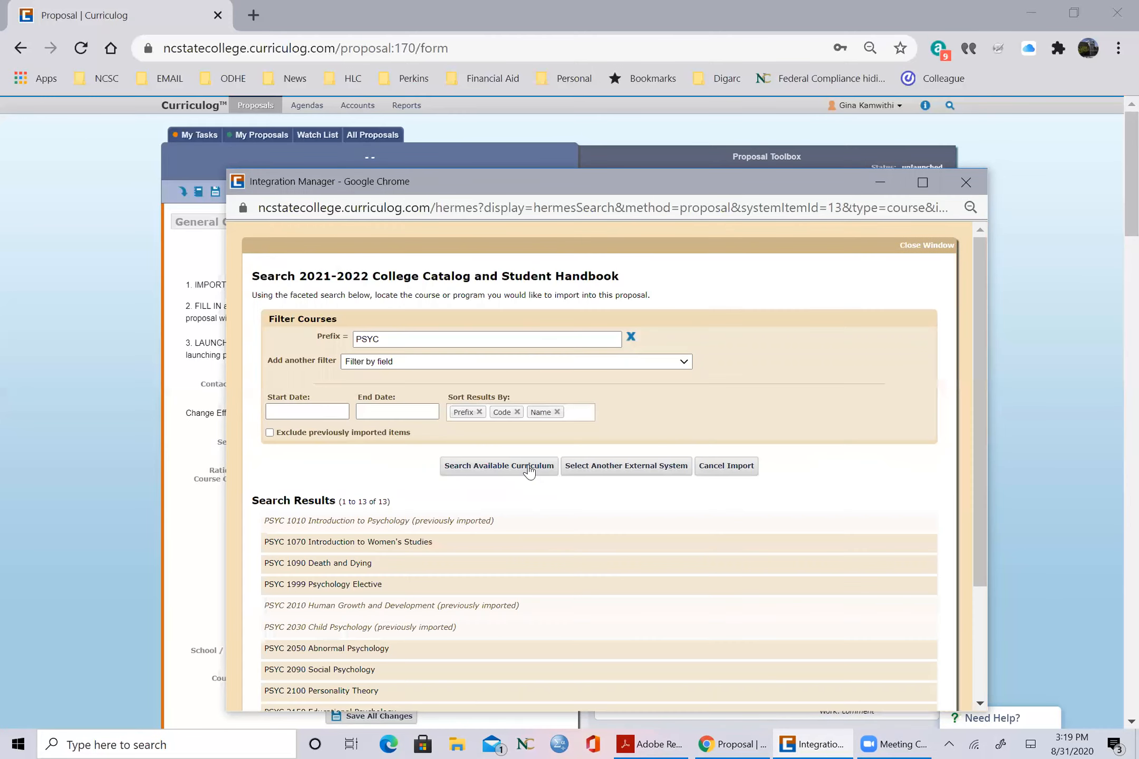
click(1115, 223)
scroll(1114, 229, down, 5)
drag(1115, 290, 1115, 291)
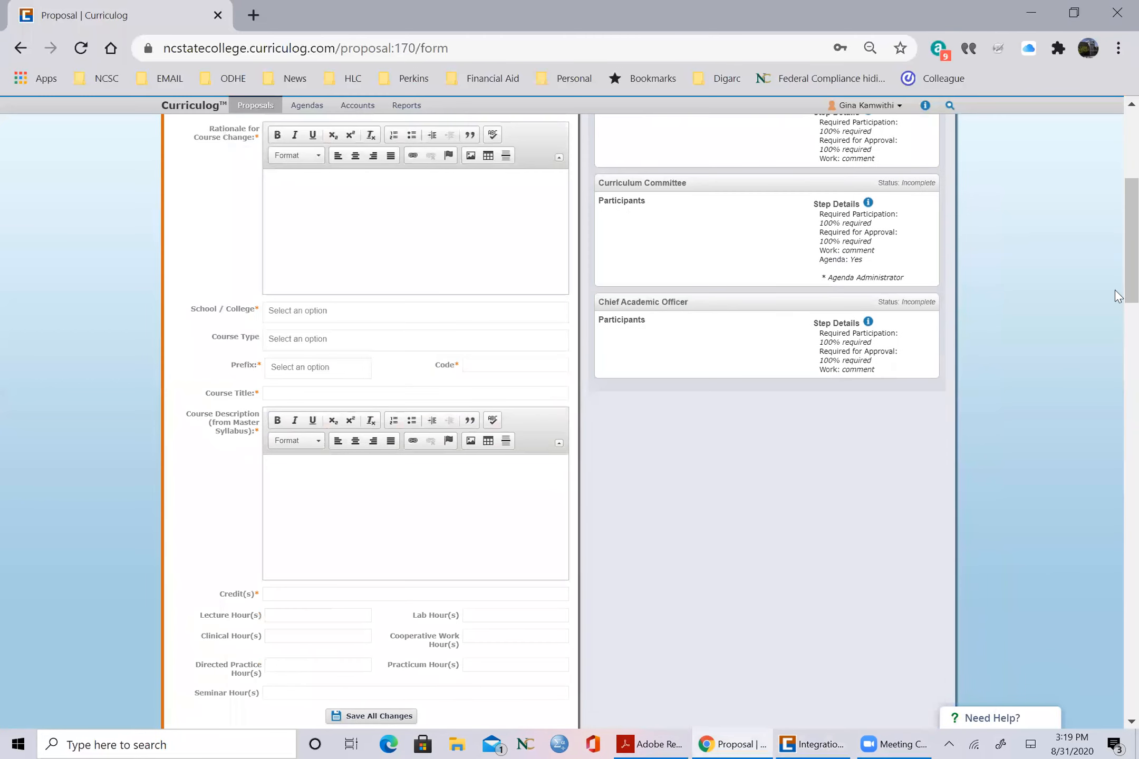
click(882, 737)
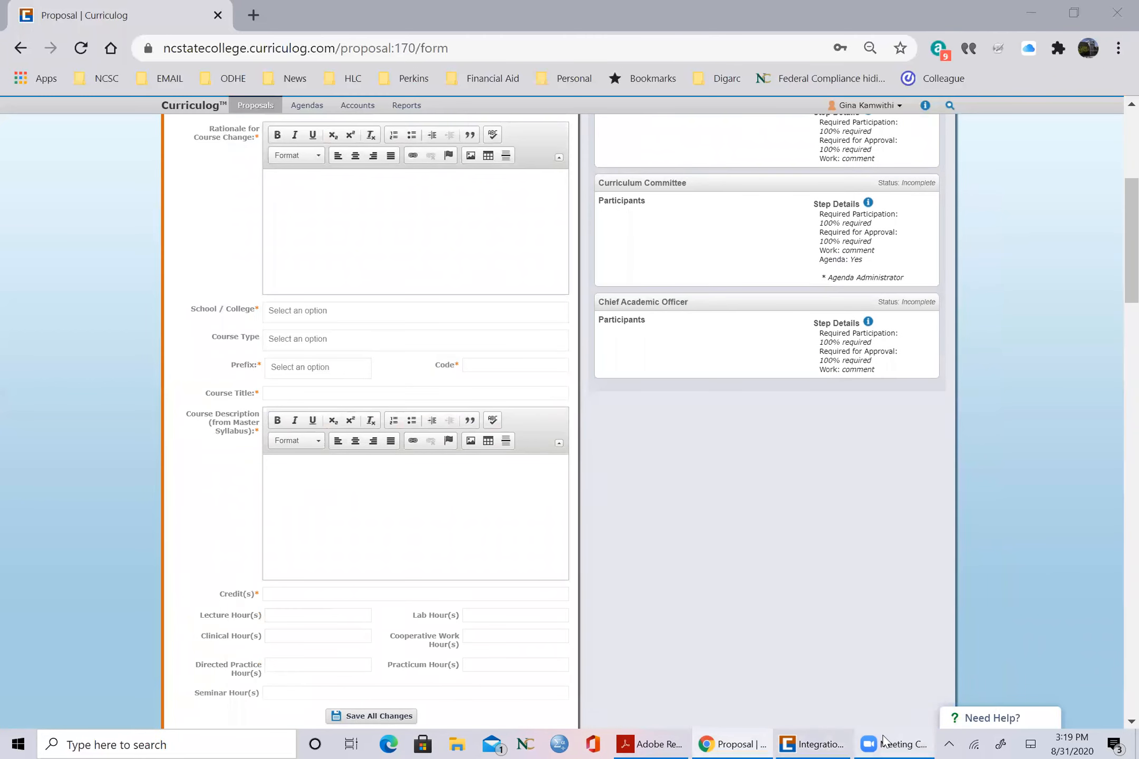
click(786, 740)
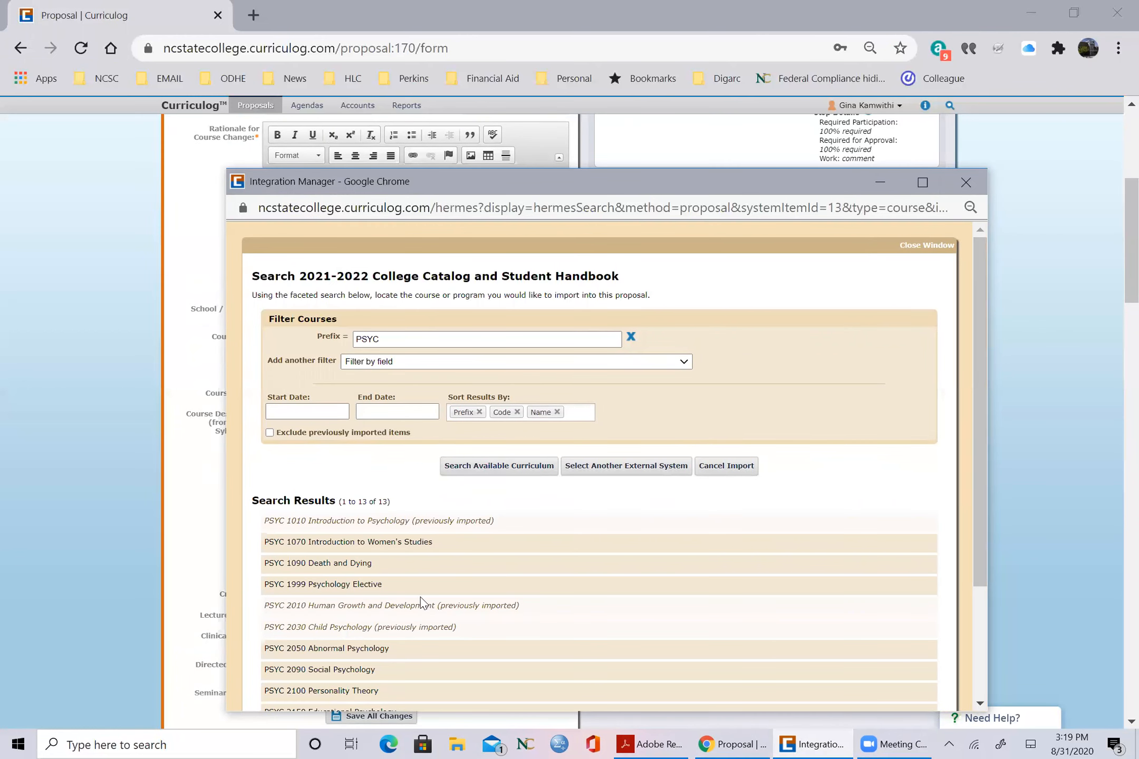
Step: Import the PSYC 1090 Death and Dying course into the proposal with the preselected catalog fields
click(331, 564)
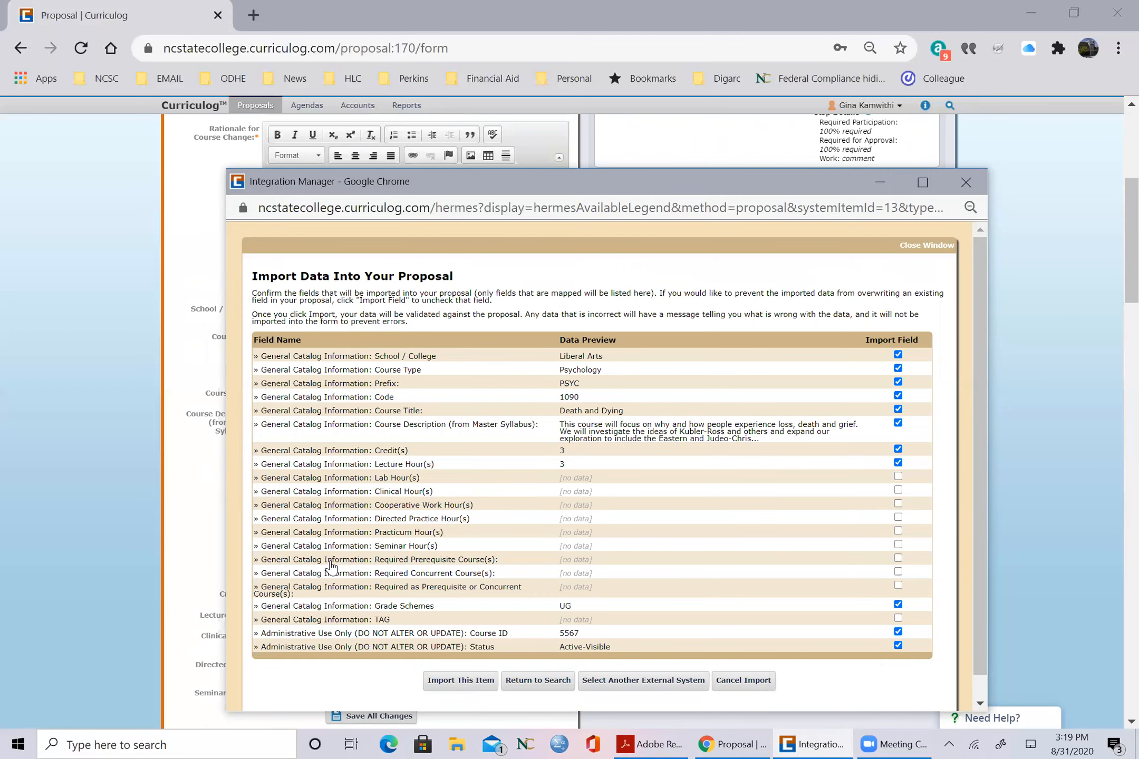
drag(654, 182, 553, 104)
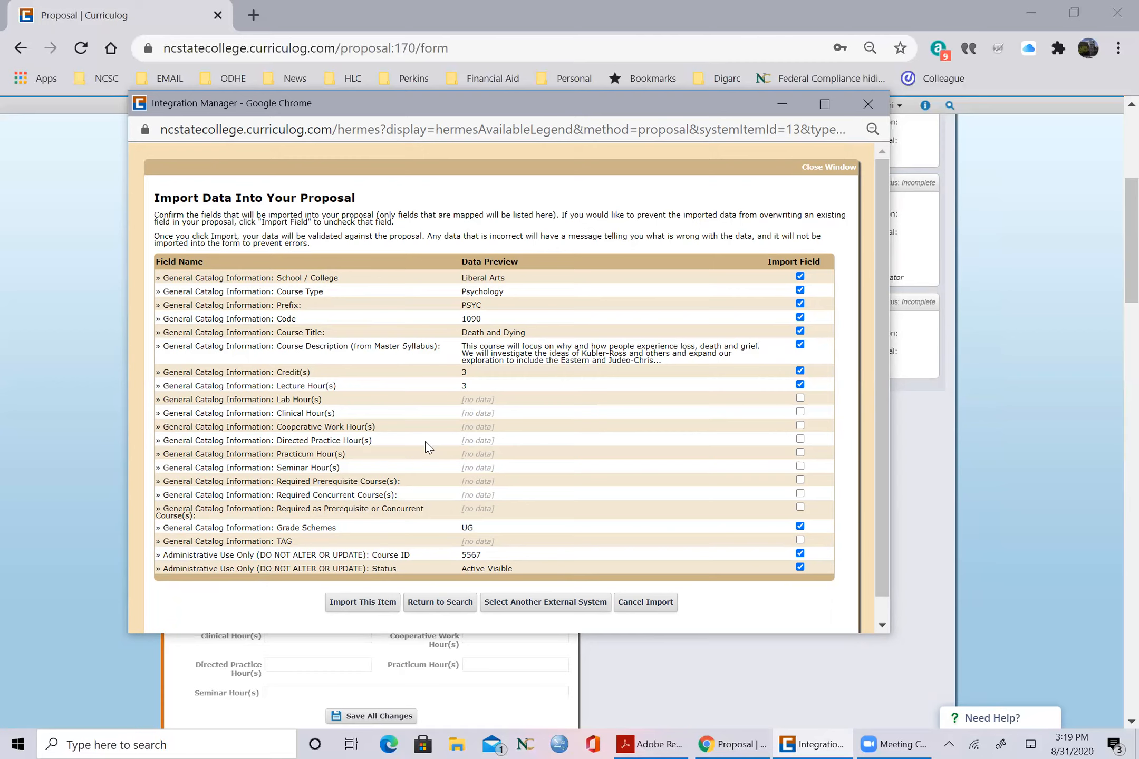
click(358, 603)
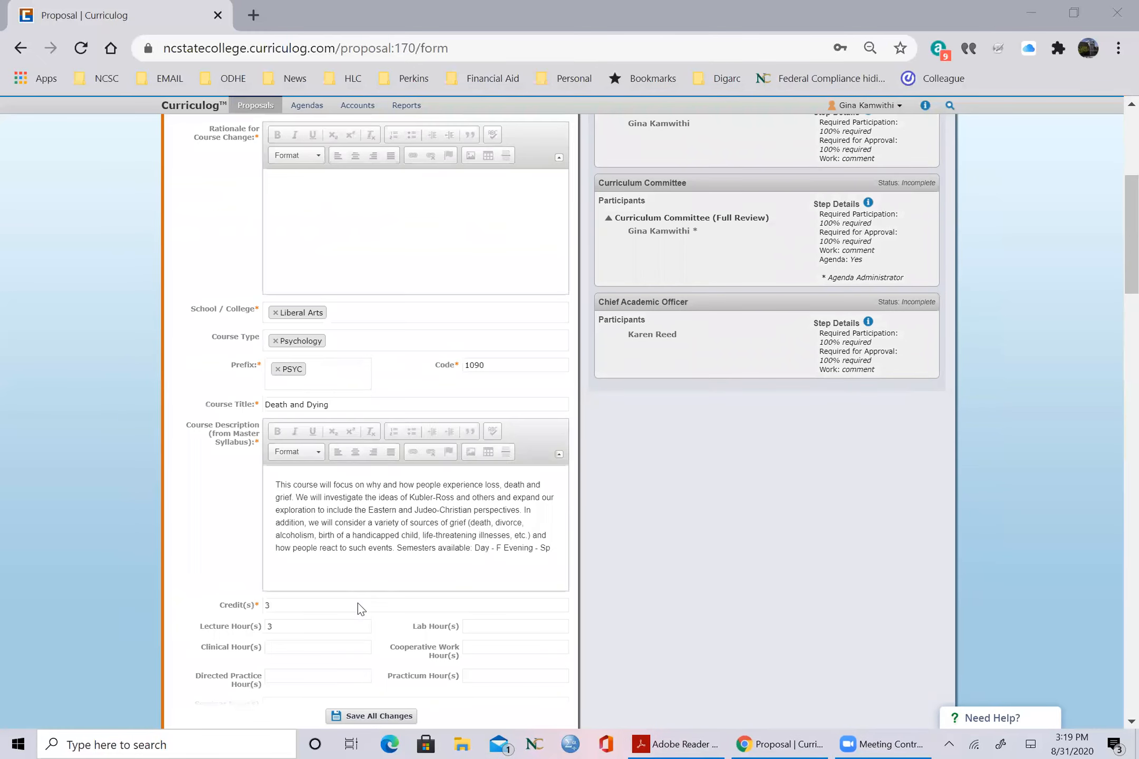
Step: Enter the placeholder text "dslk;dlkvmd'lvkmdlk" as the Rationale for Course Change
scroll(358, 606, up, 5)
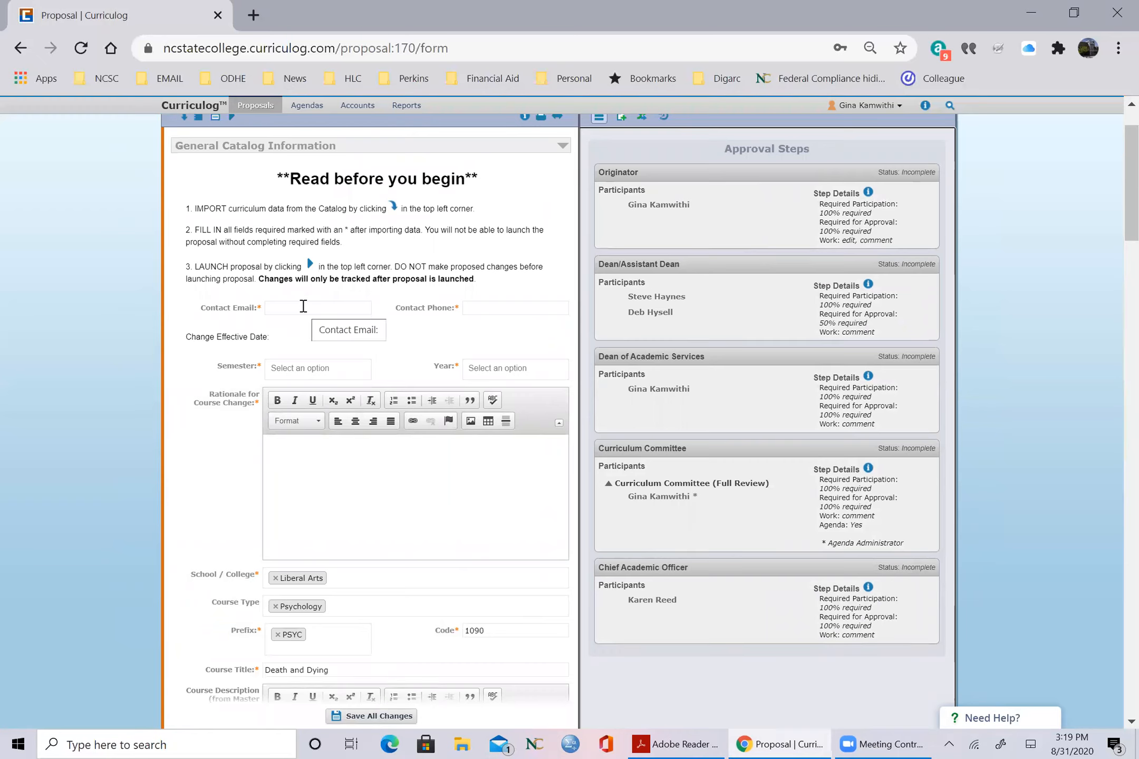
key(ctrl+plus)
key(ctrl+plus)
key(ctrl+plus)
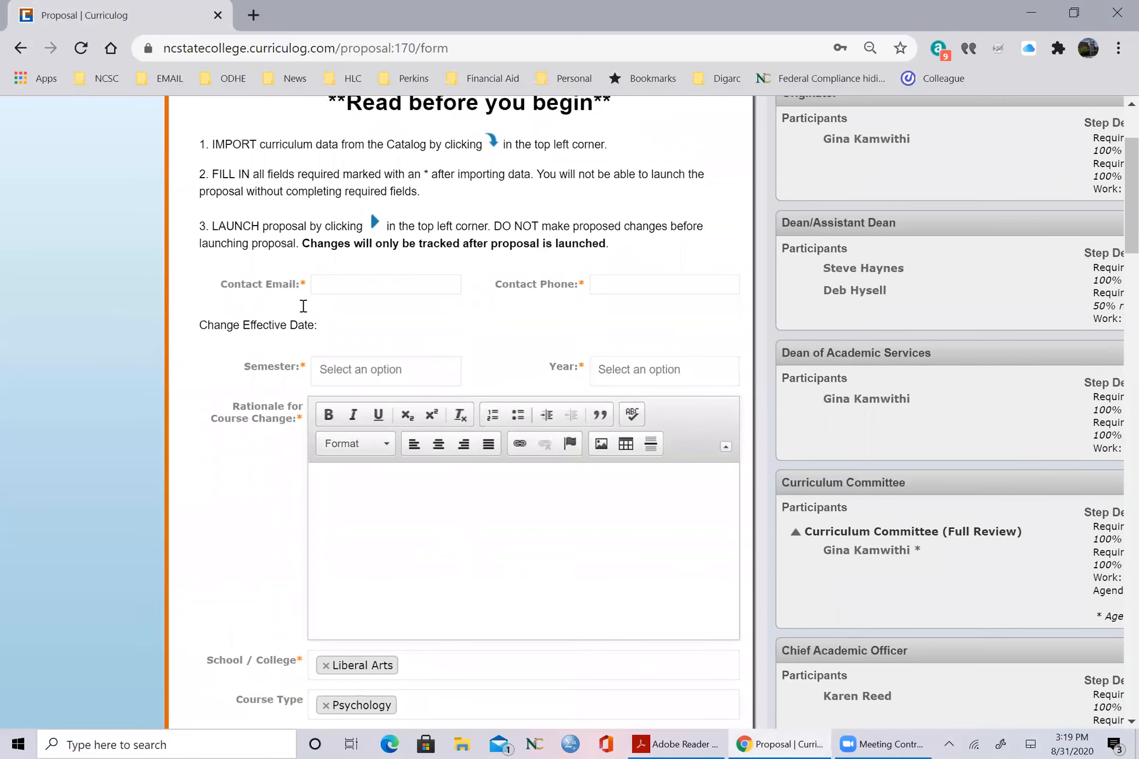
scroll(352, 383, down, 3)
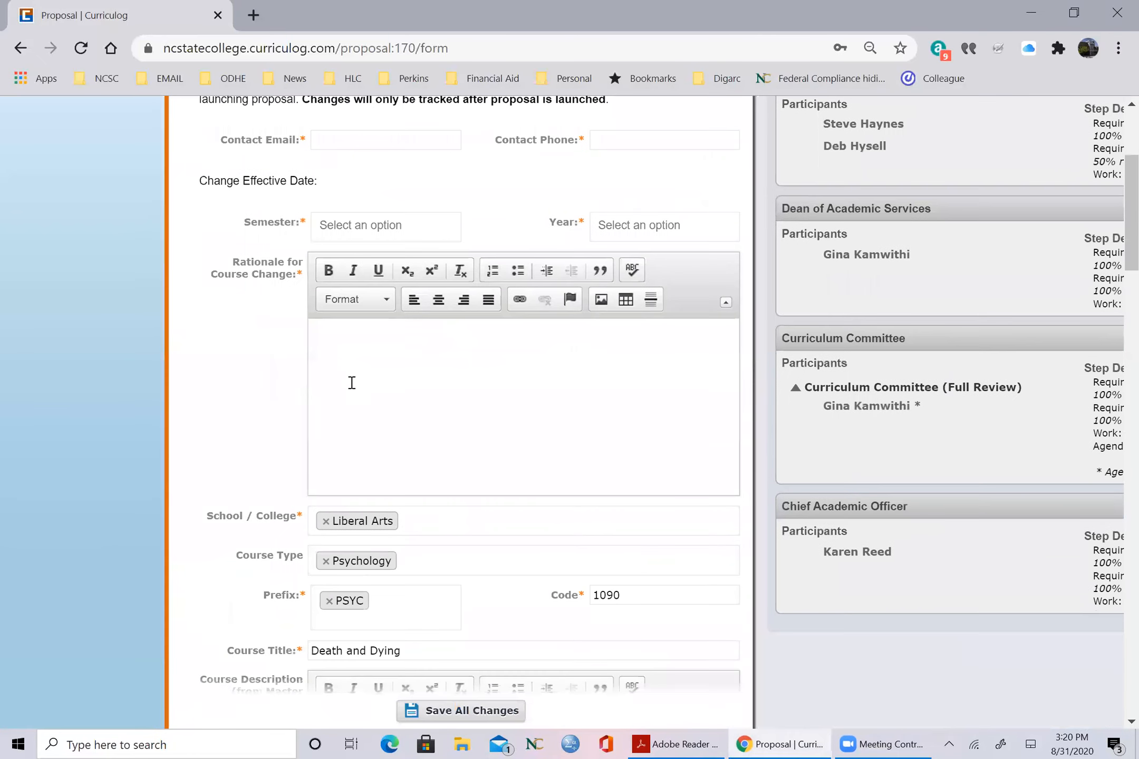
click(380, 339)
text(dslk;dlkvmd'lvkmdlk)
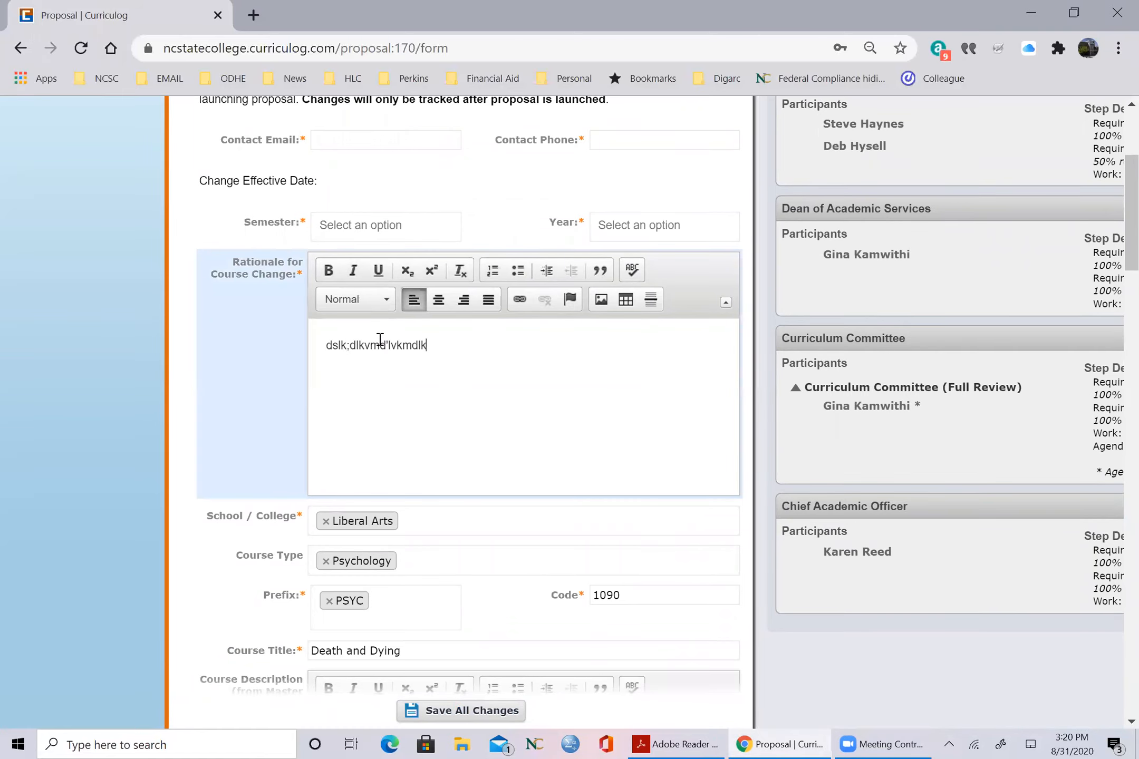
Step: Replace the word "grief" and its period in the course description's first sentence with "..."
scroll(380, 339, down, 5)
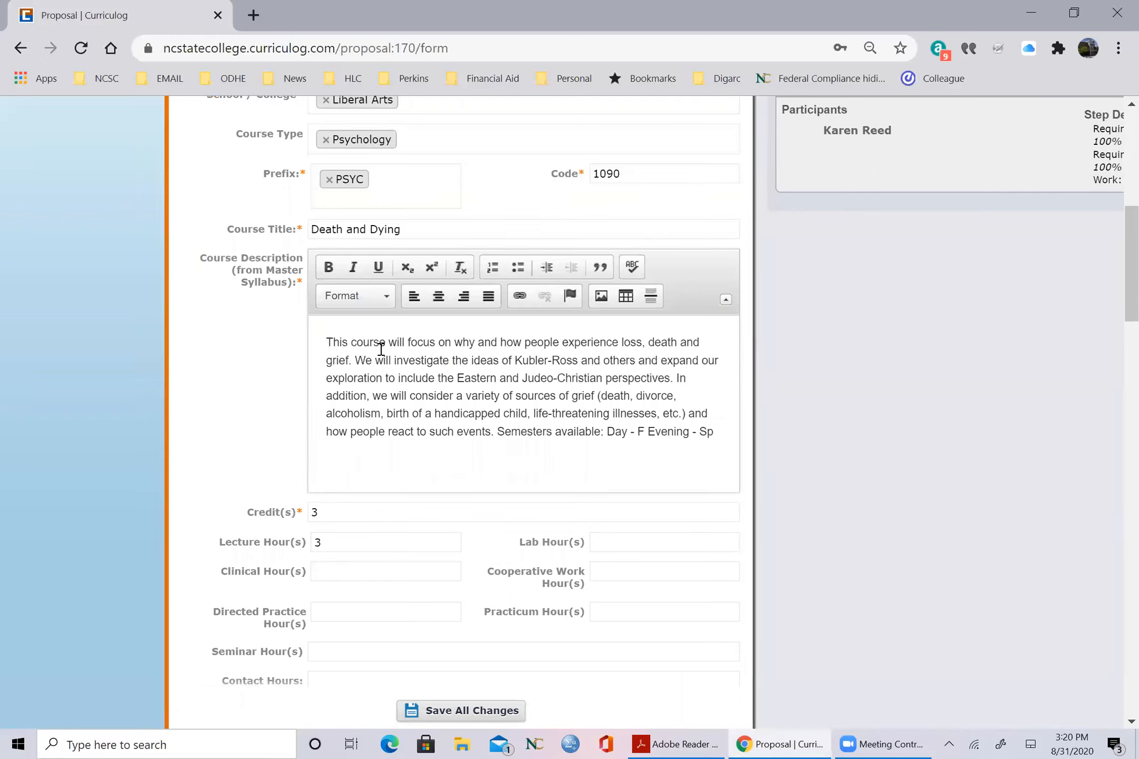
double_click(337, 359)
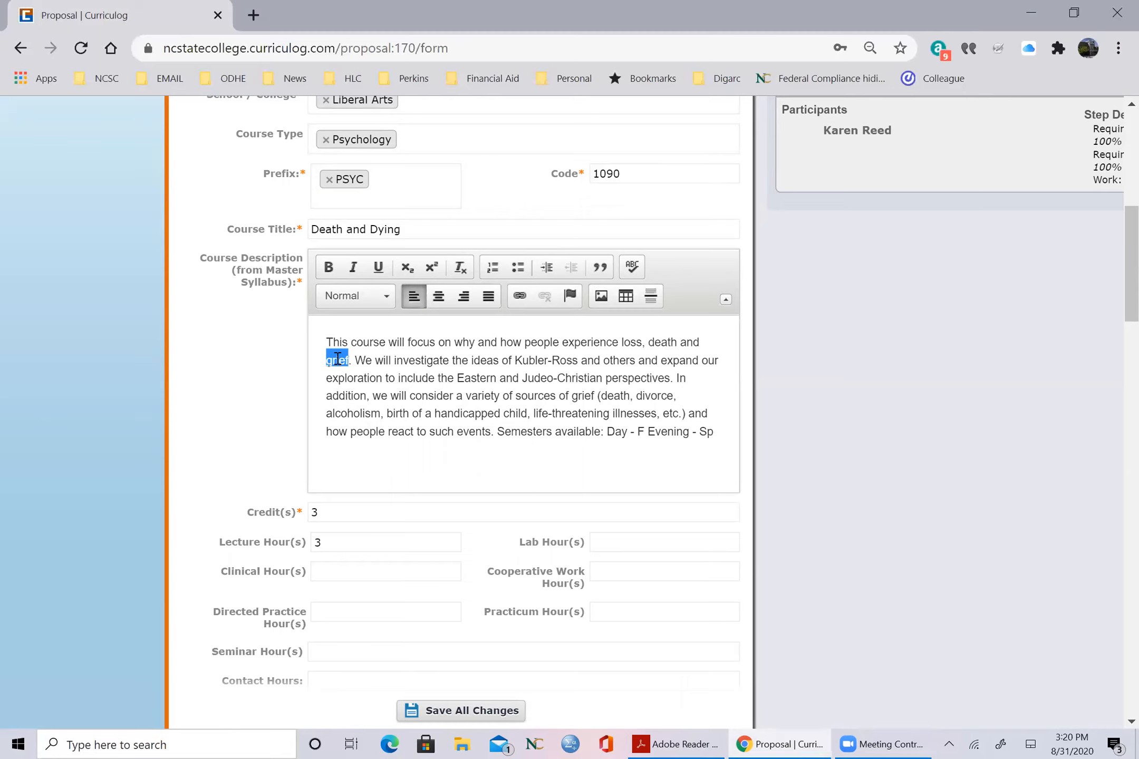
key(BackSpace)
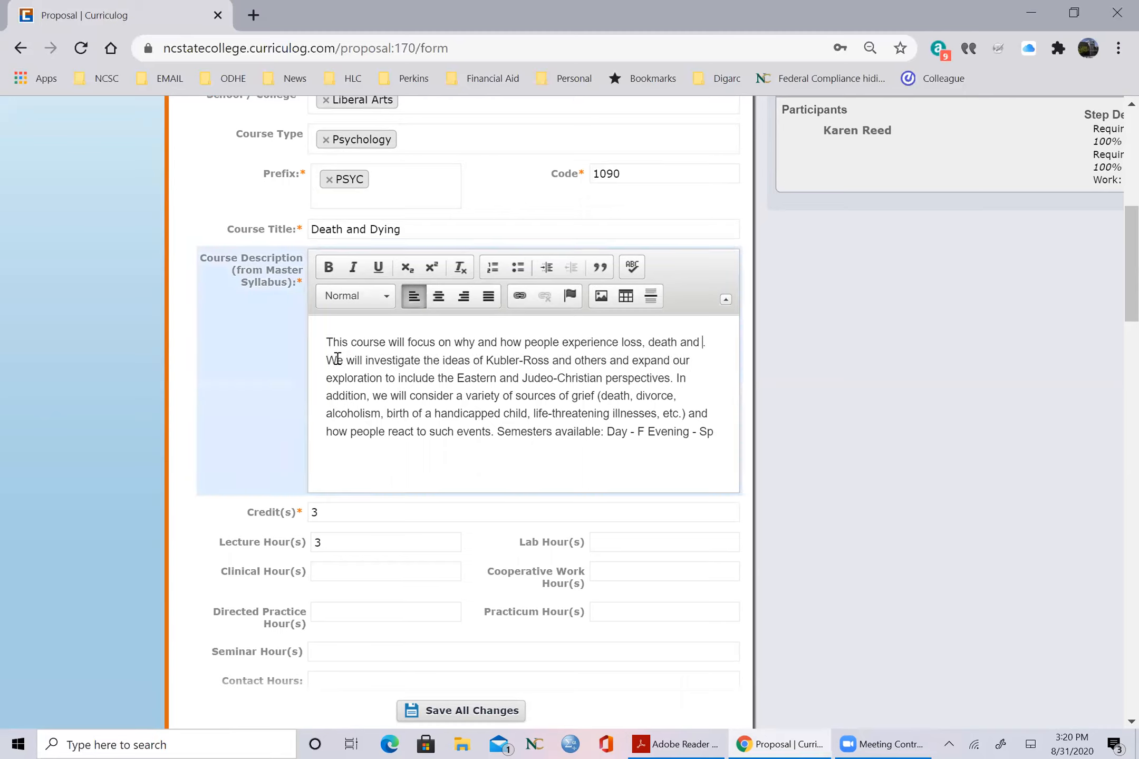
key(Delete)
text(...)
Step: Review the form's remaining fields, from credits and prerequisites through restrictions, fees and grading options to the Impact Report
scroll(338, 359, down, 2)
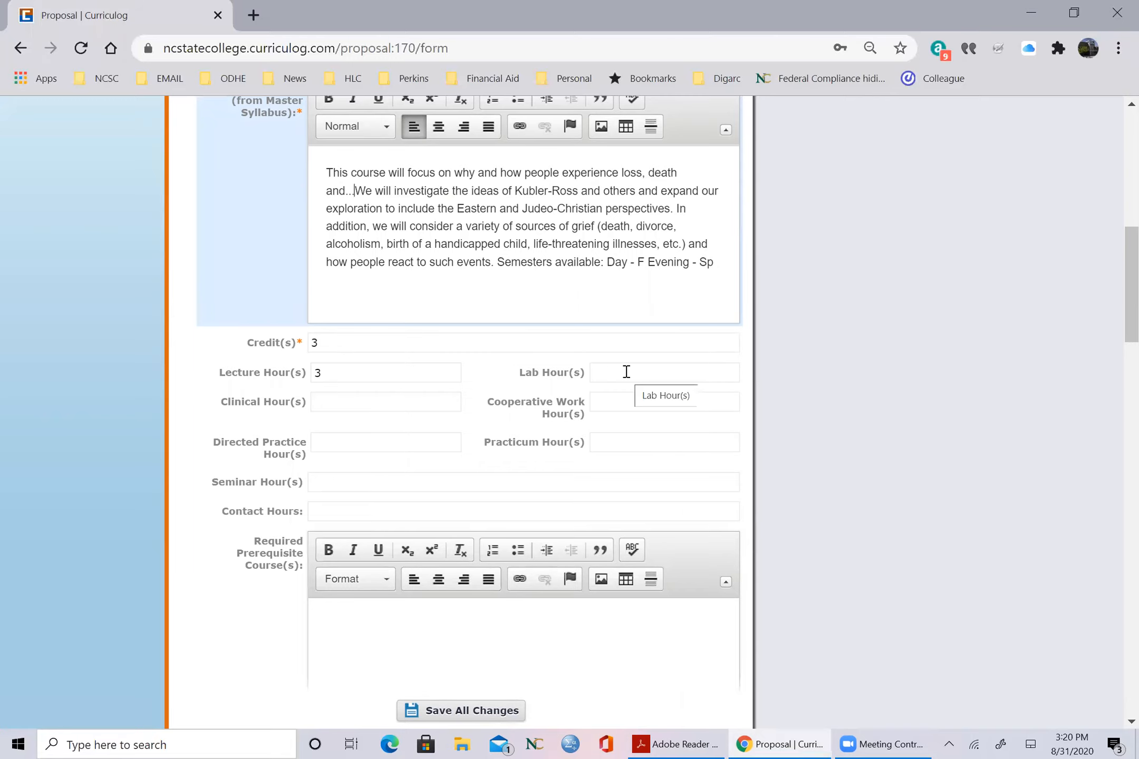
scroll(1118, 174, up, 5)
drag(1123, 170, 1107, 217)
click(354, 324)
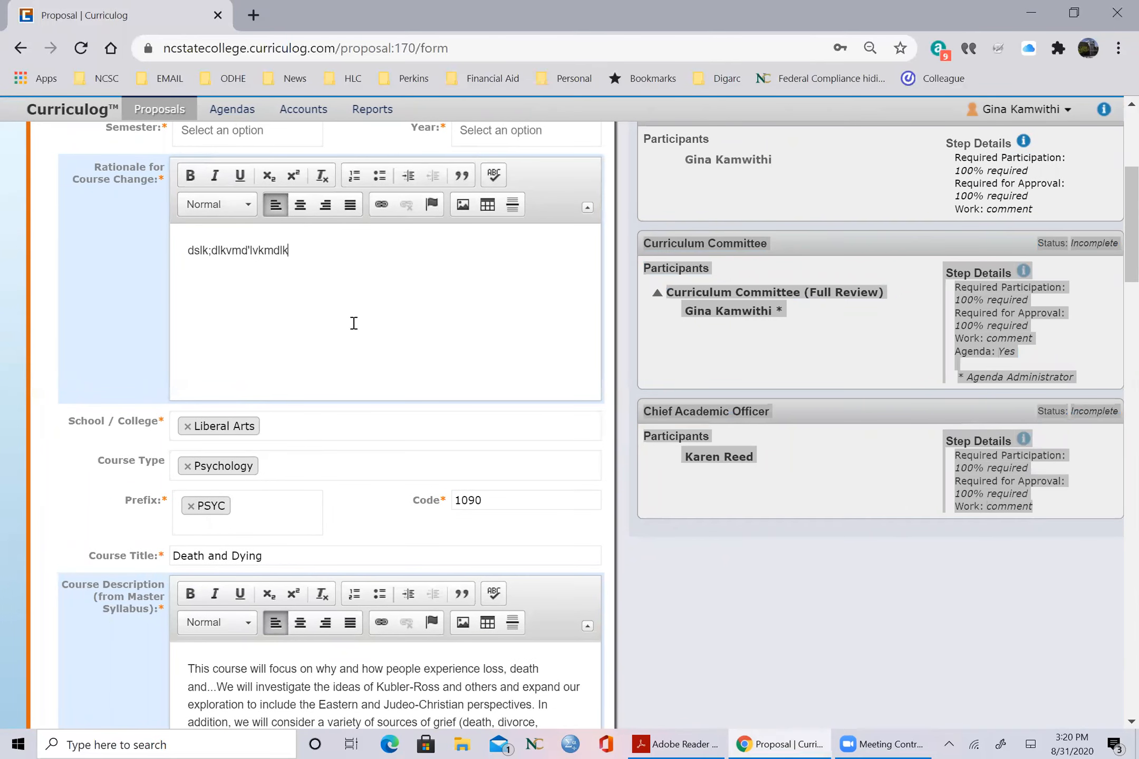
key(ctrl+minus)
key(ctrl+minus)
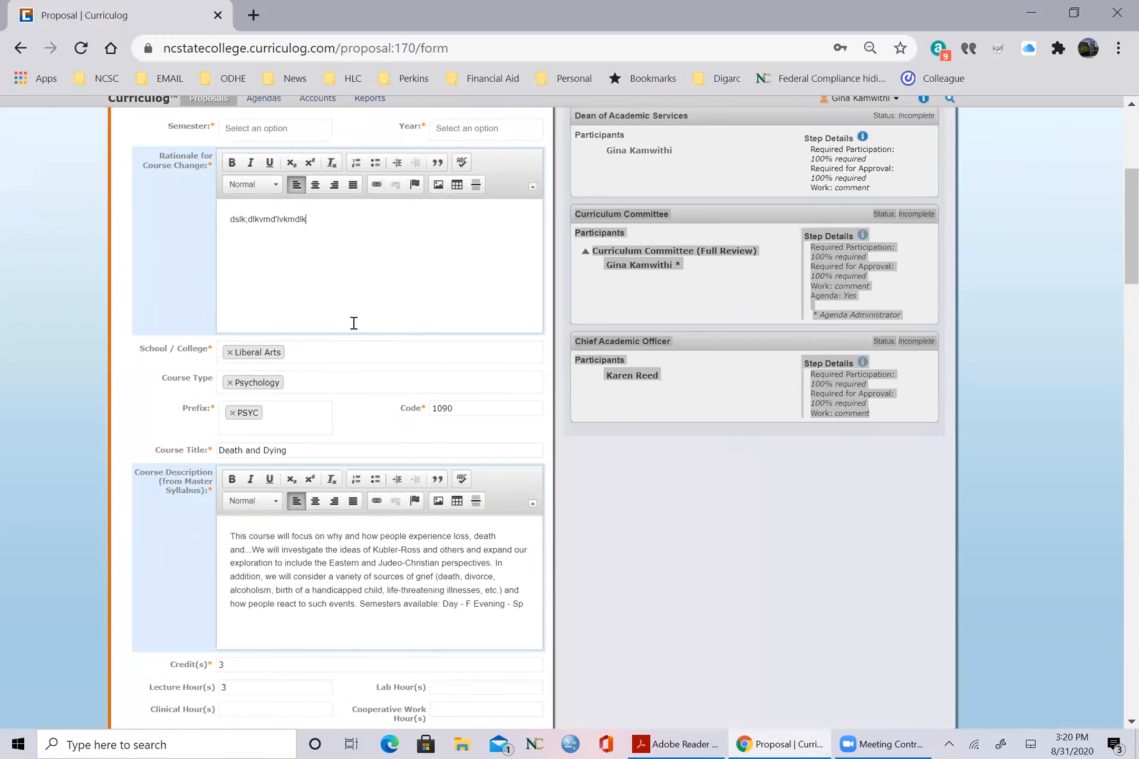
scroll(688, 295, down, 8)
scroll(724, 290, down, 5)
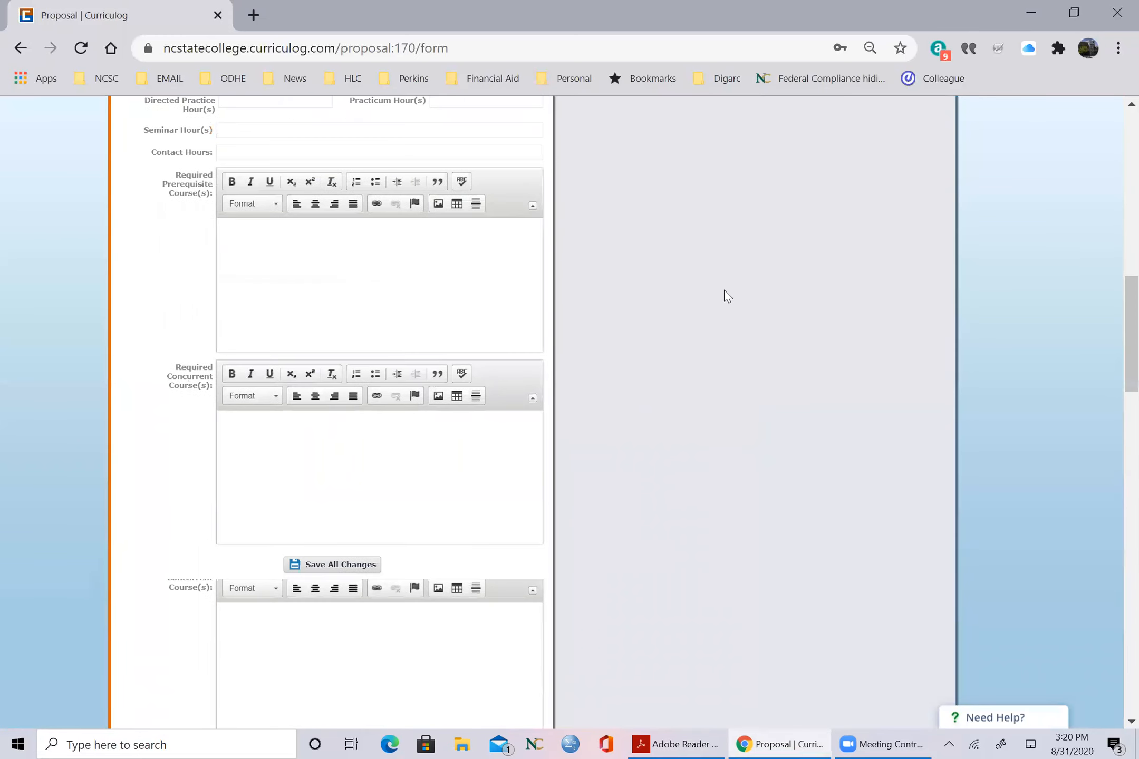
scroll(724, 291, down, 7)
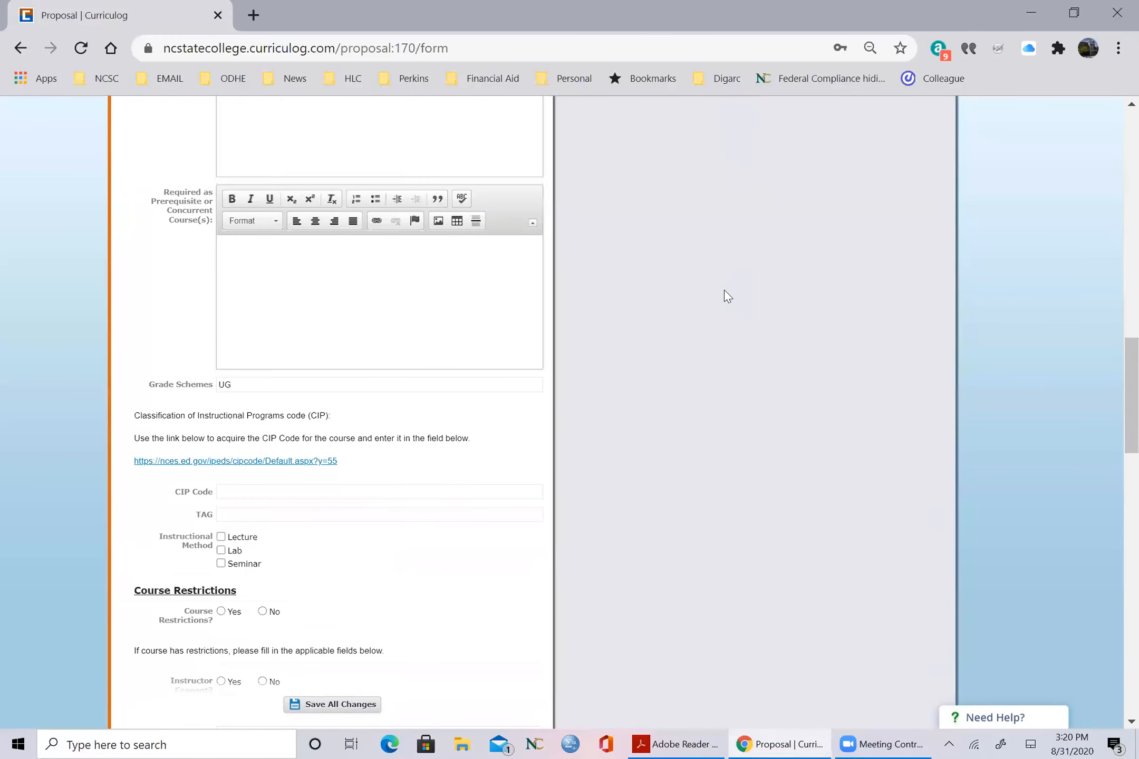
scroll(725, 290, down, 1)
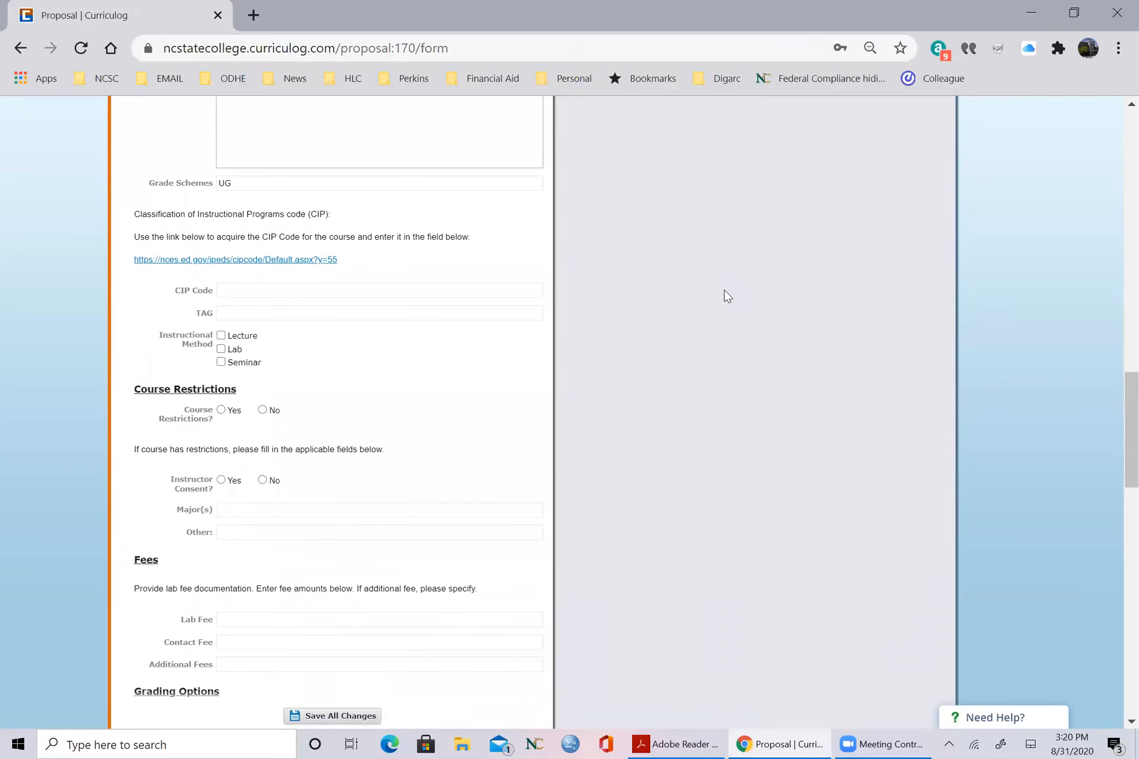
scroll(724, 295, down, 3)
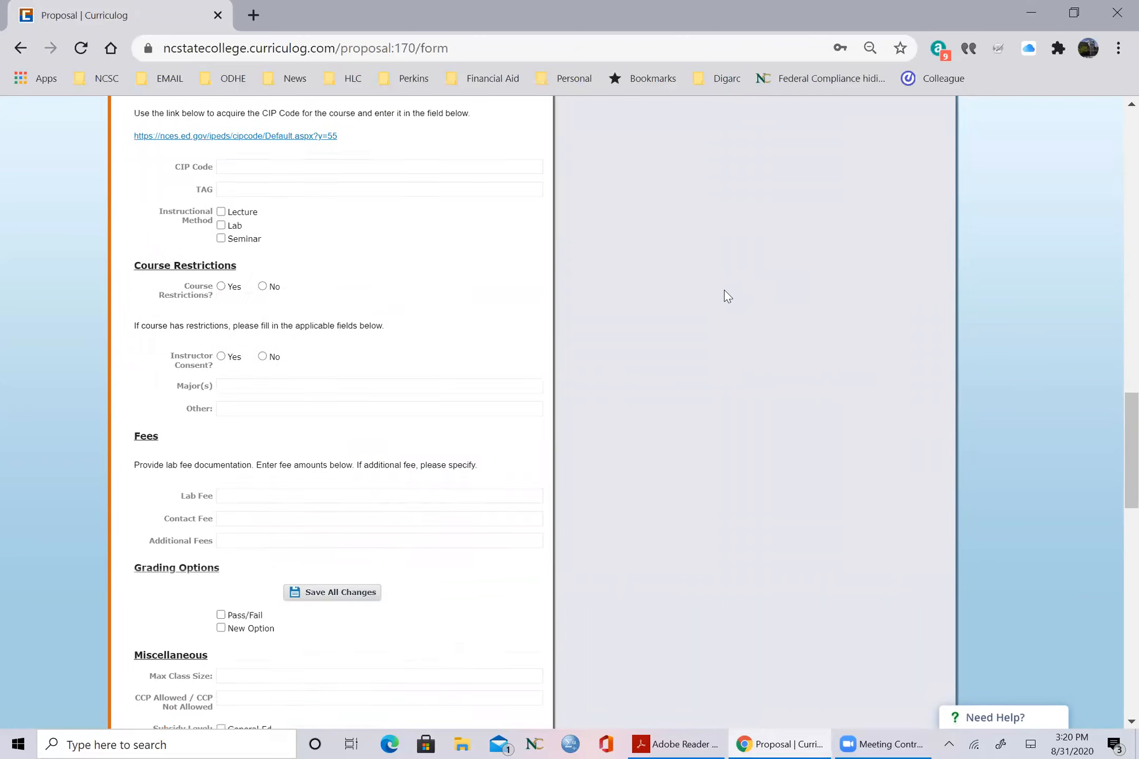
scroll(725, 295, up, 15)
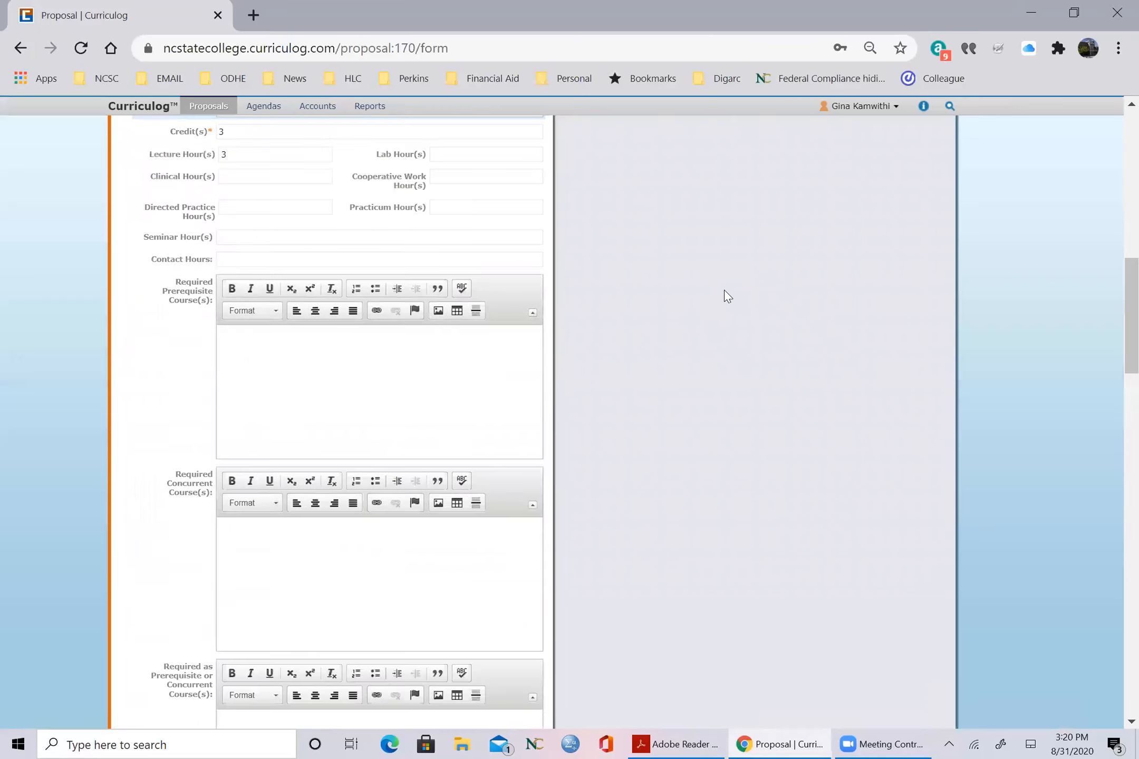
scroll(724, 291, up, 6)
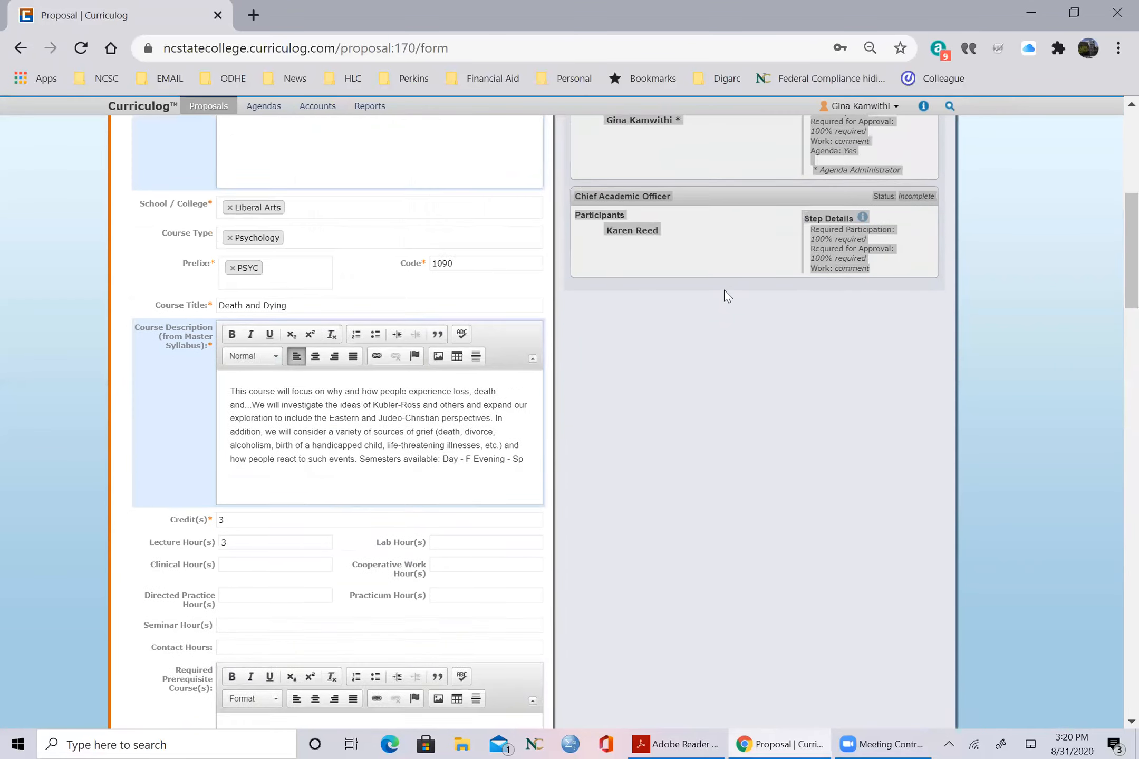
scroll(725, 291, up, 4)
scroll(724, 291, down, 20)
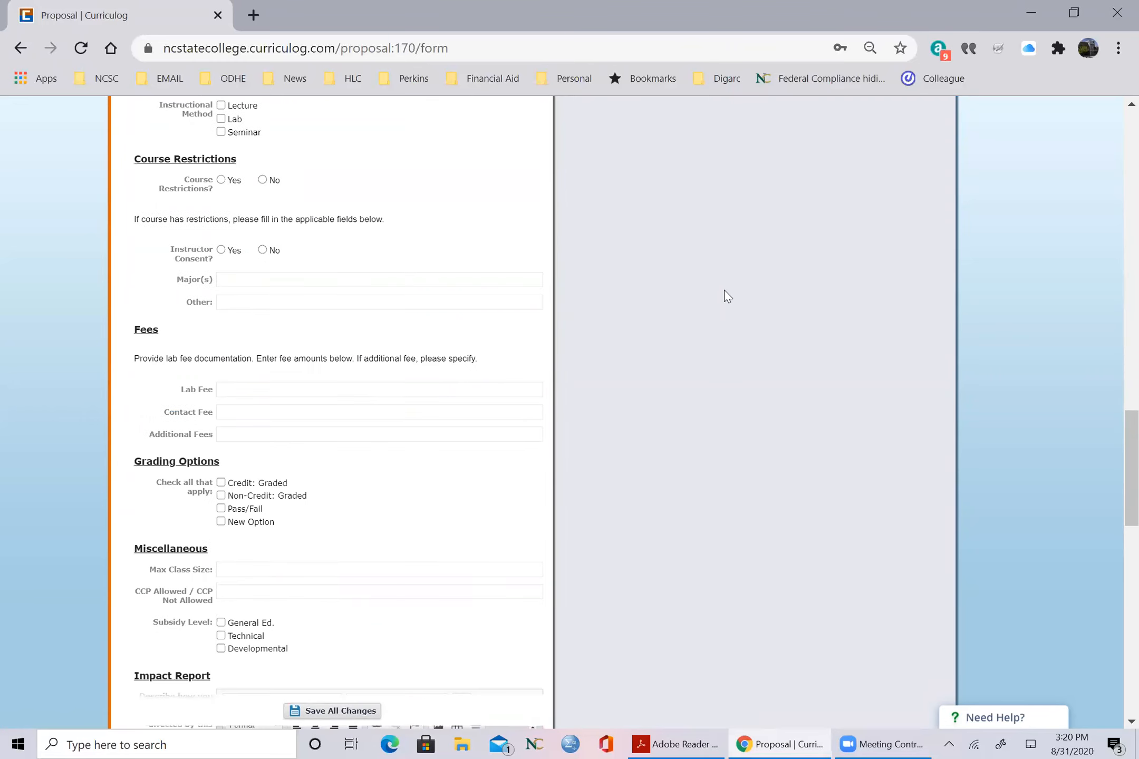
scroll(724, 297, down, 7)
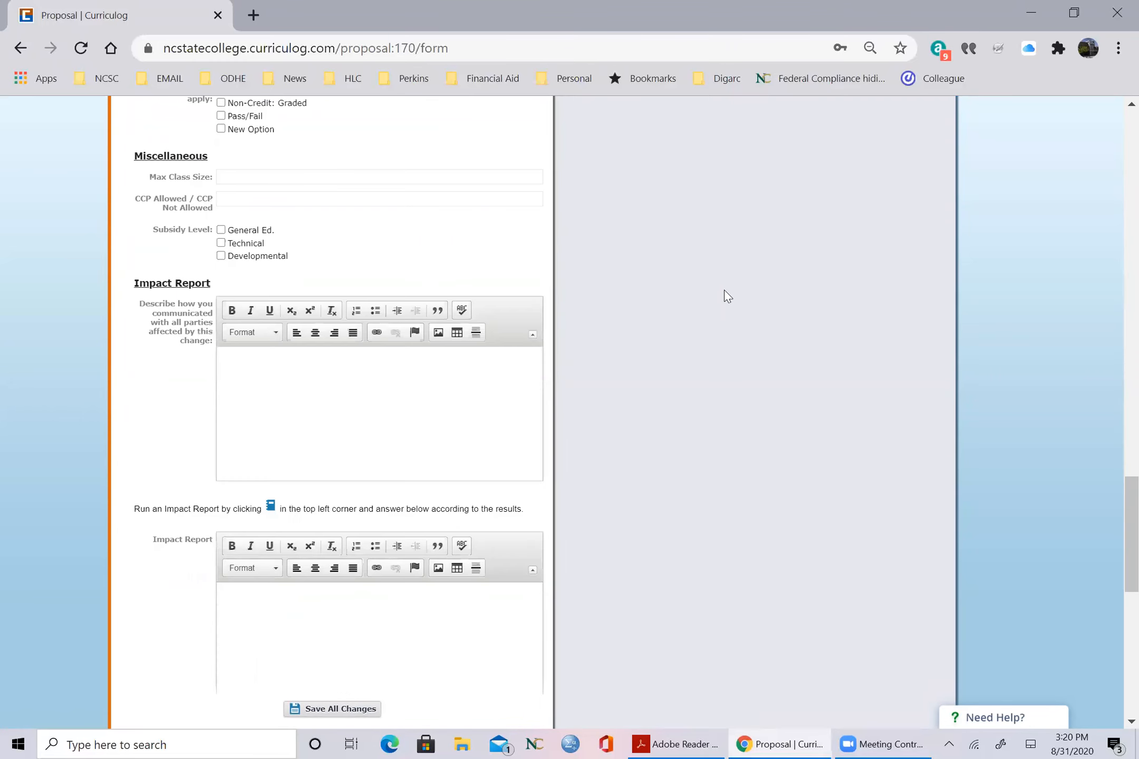
Step: Save all changes and try to validate and launch the proposal
click(319, 714)
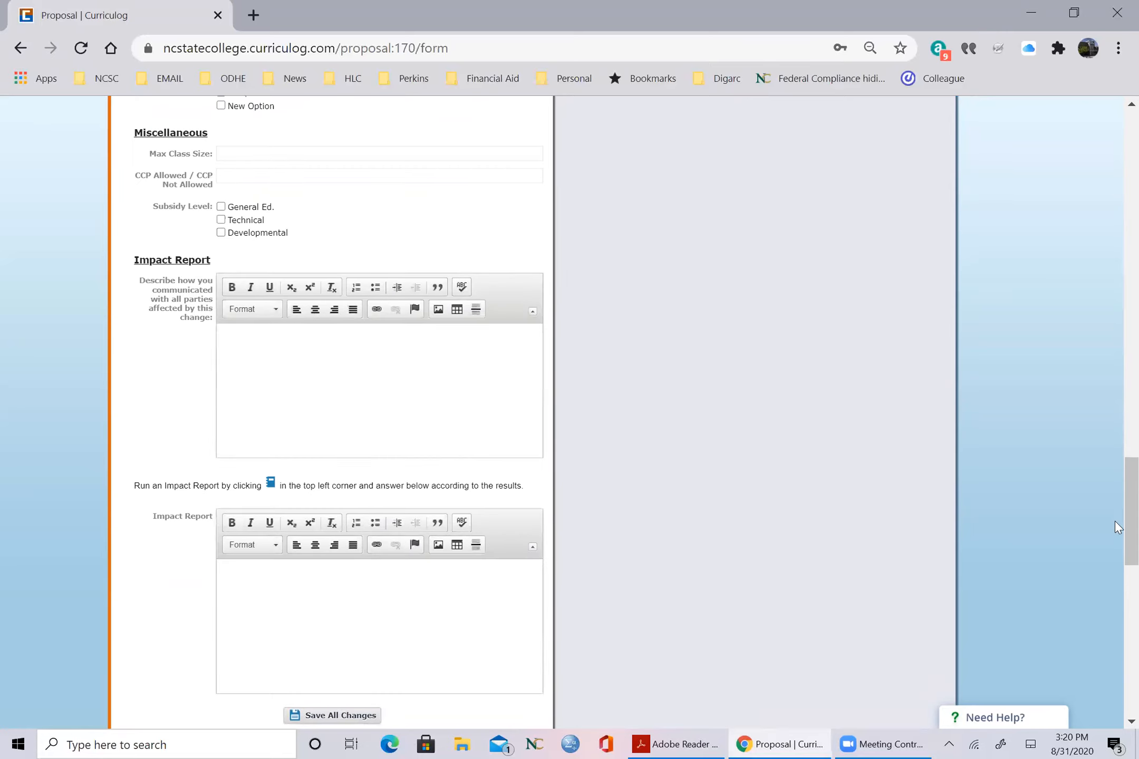
scroll(1114, 369, up, 20)
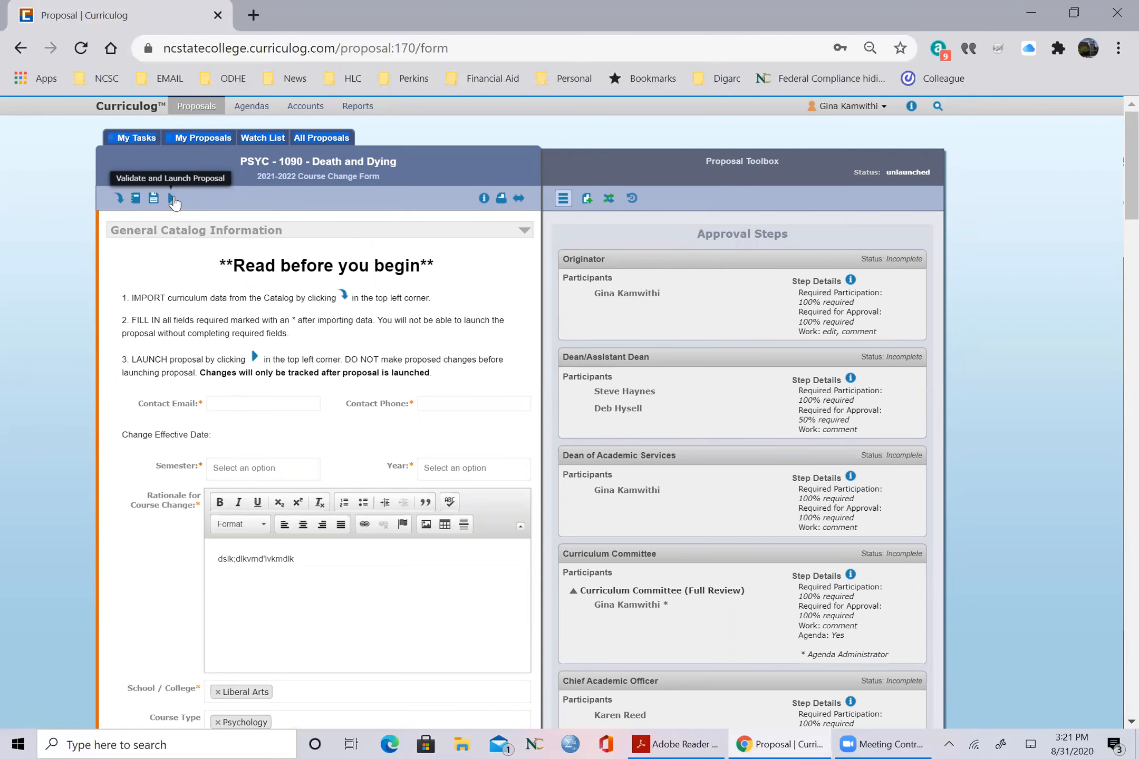
click(172, 199)
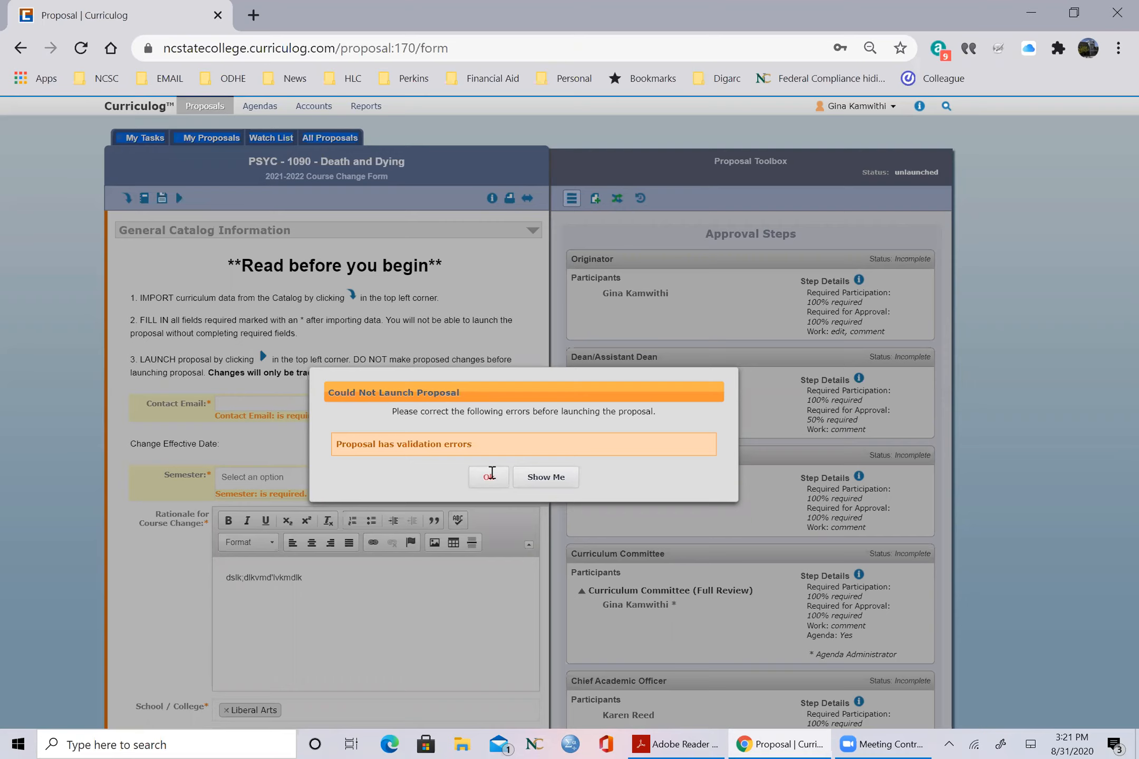
click(489, 478)
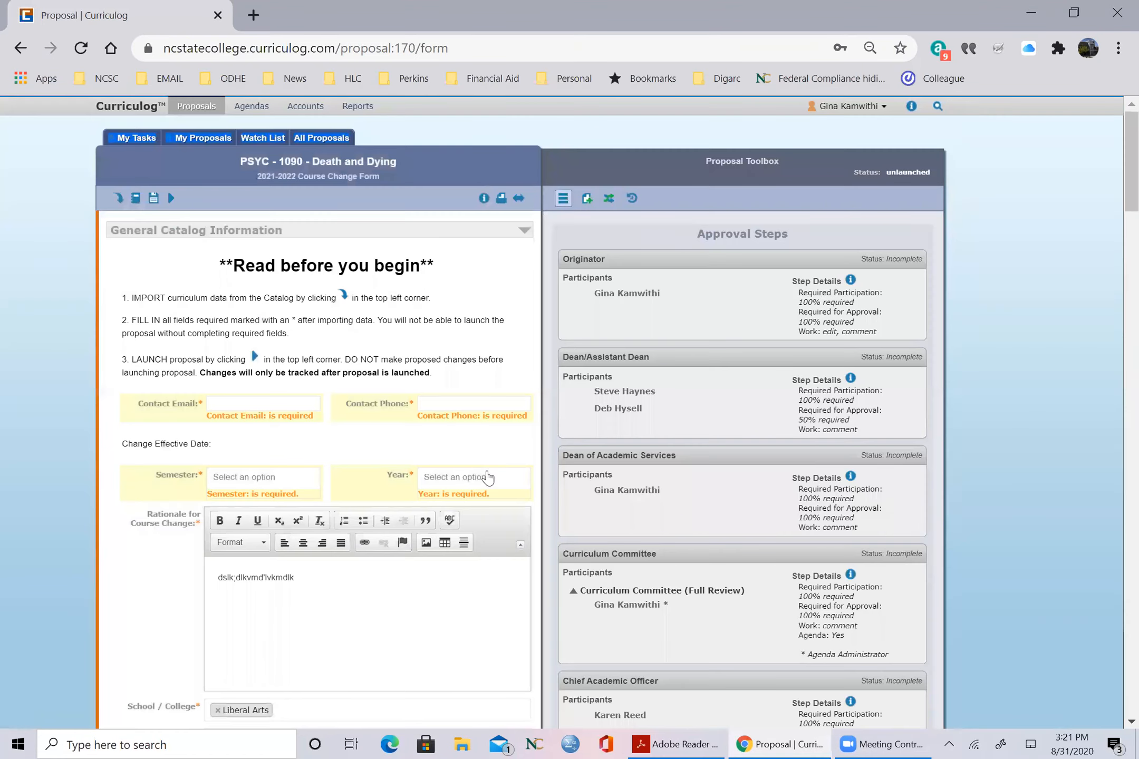
Step: Fill in the required contact email and phone, and set the change effective date to semester Spring and year 2021
click(259, 403)
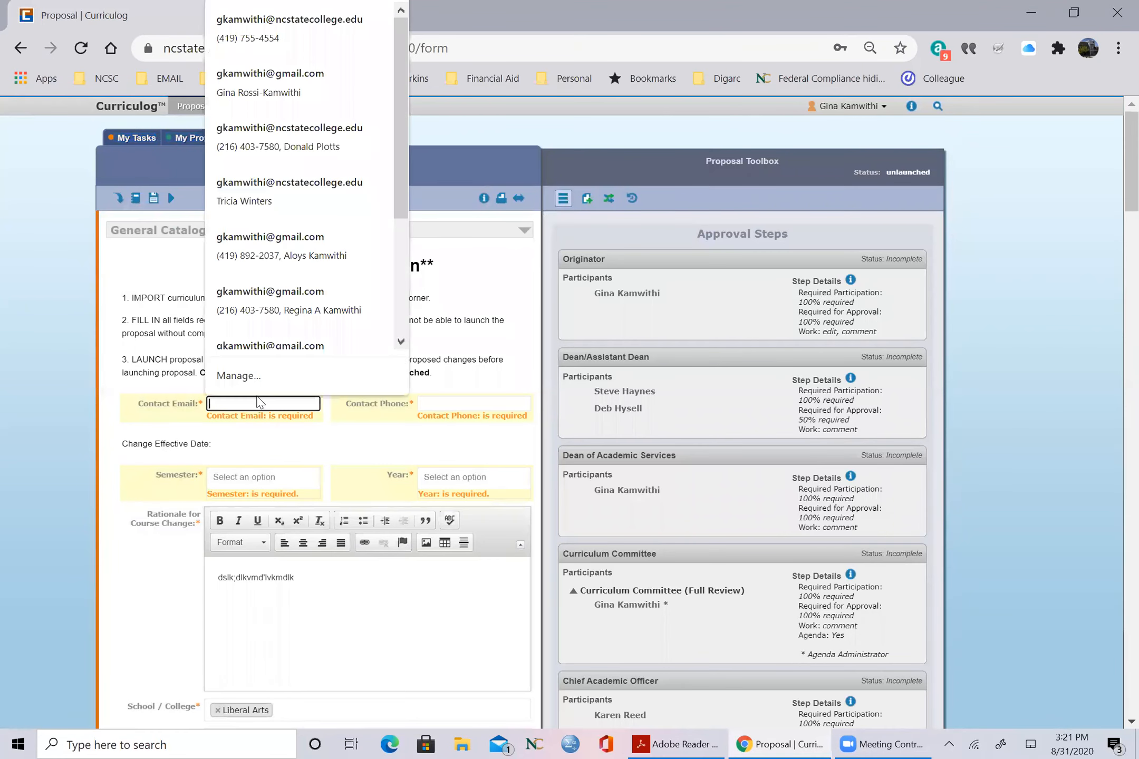
click(262, 31)
click(242, 477)
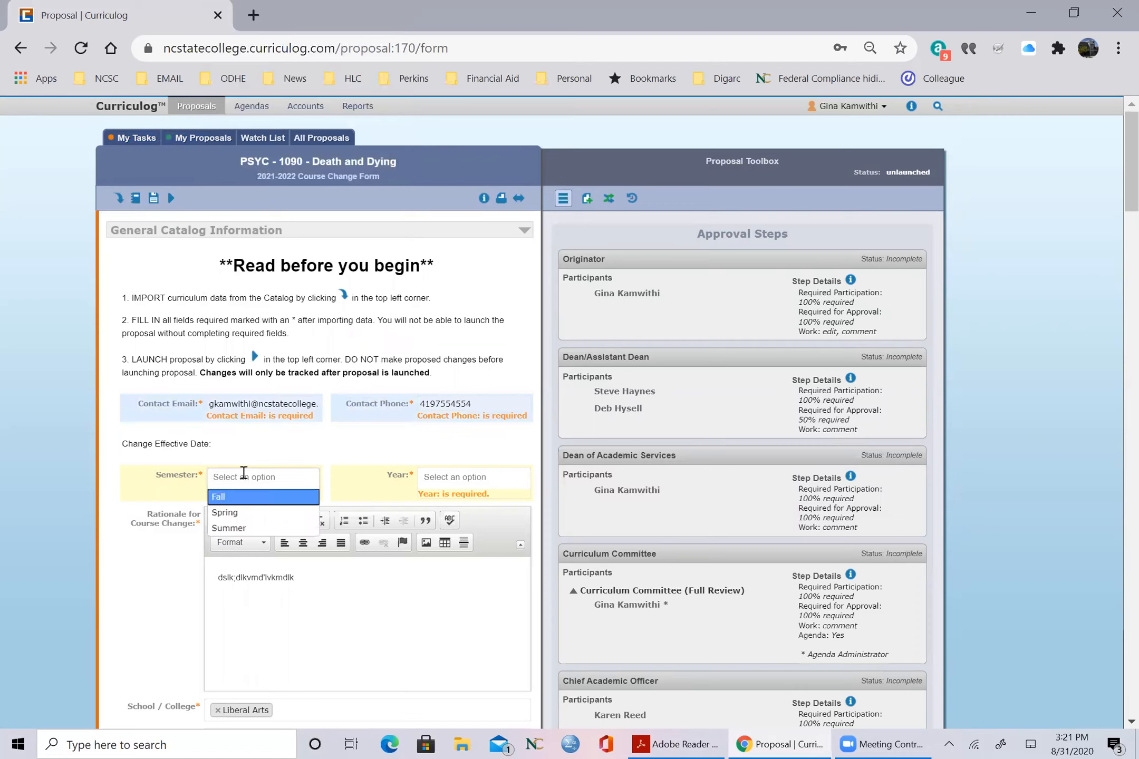
click(244, 521)
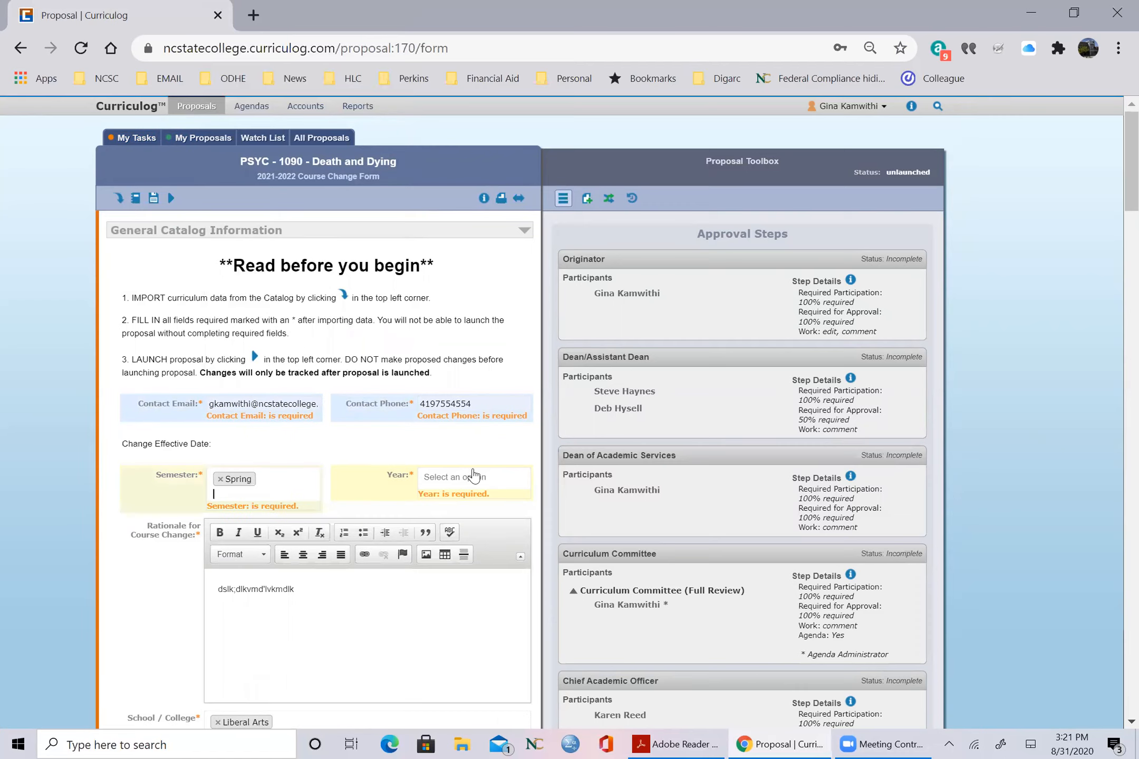
click(474, 477)
text(20)
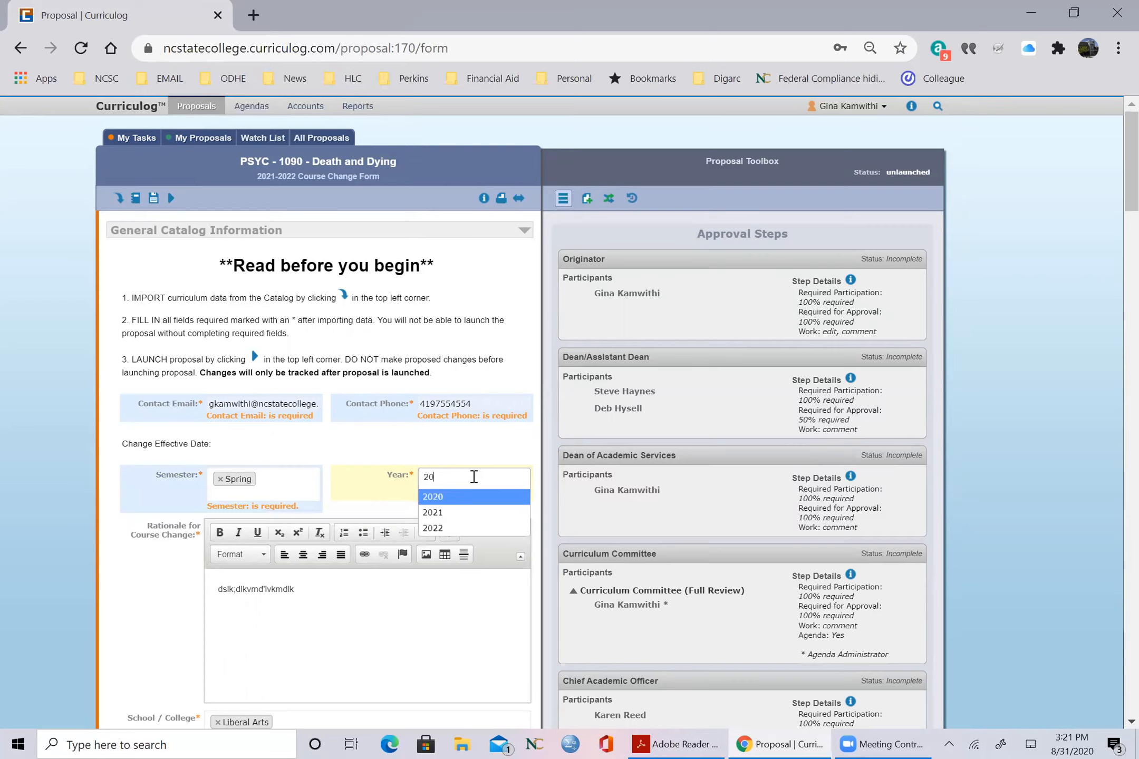
text(21)
click(472, 498)
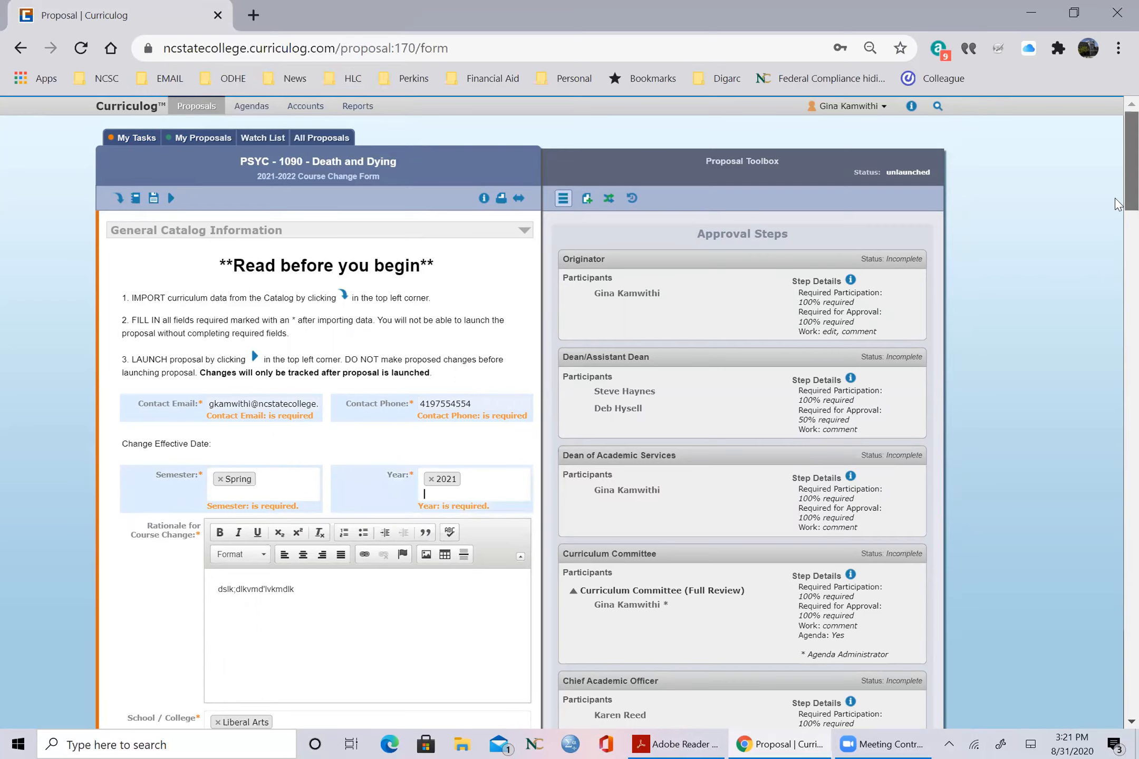
Step: Save all changes, validate the proposal and confirm its launch into the approval process
scroll(1118, 203, down, 4)
scroll(1118, 174, up, 3)
scroll(843, 369, down, 1)
click(312, 731)
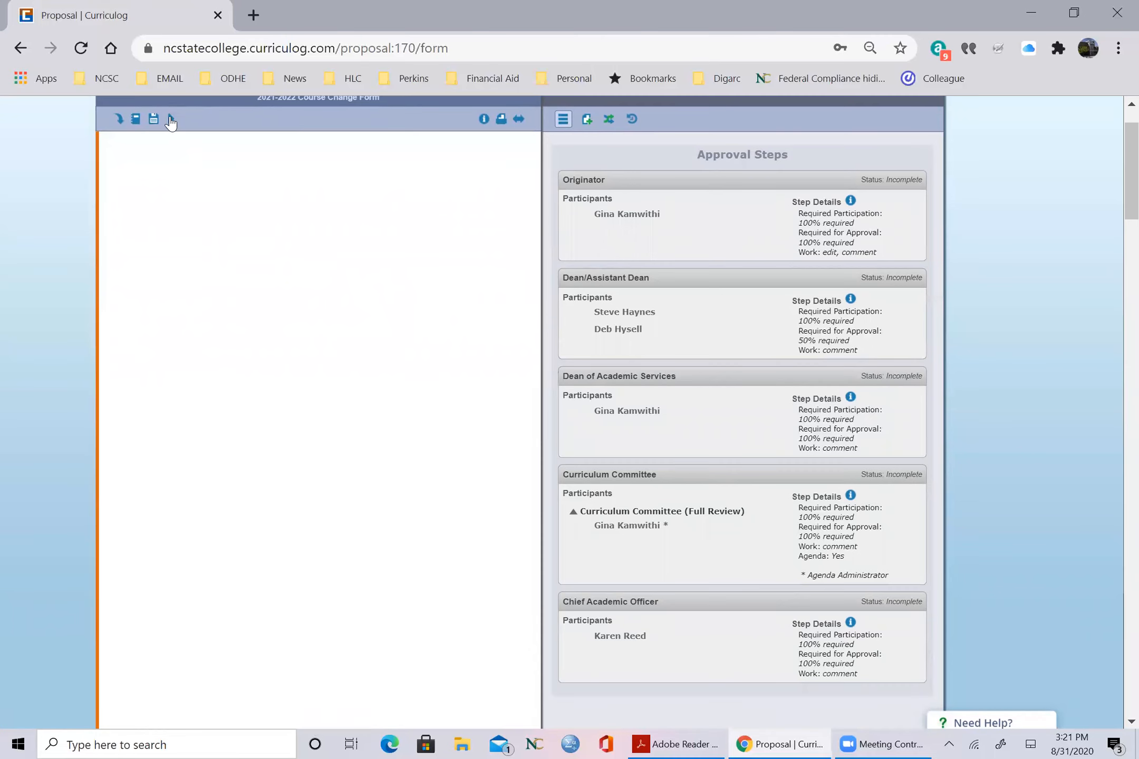
click(170, 120)
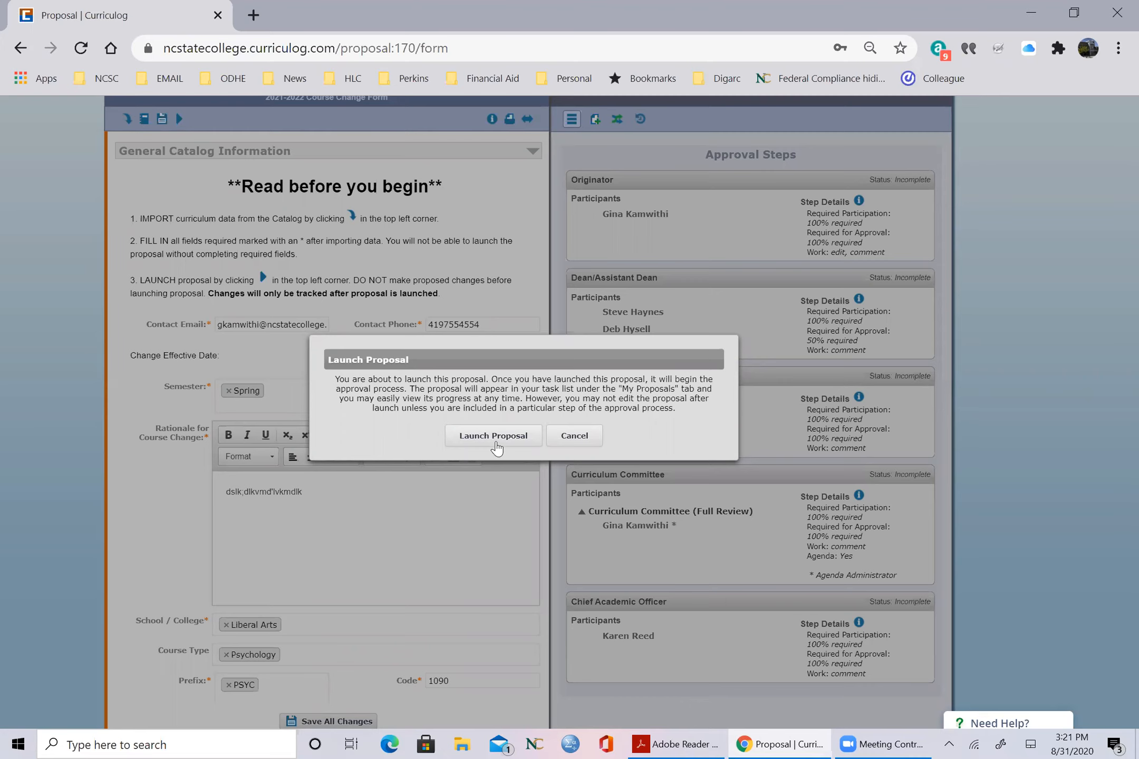
click(494, 437)
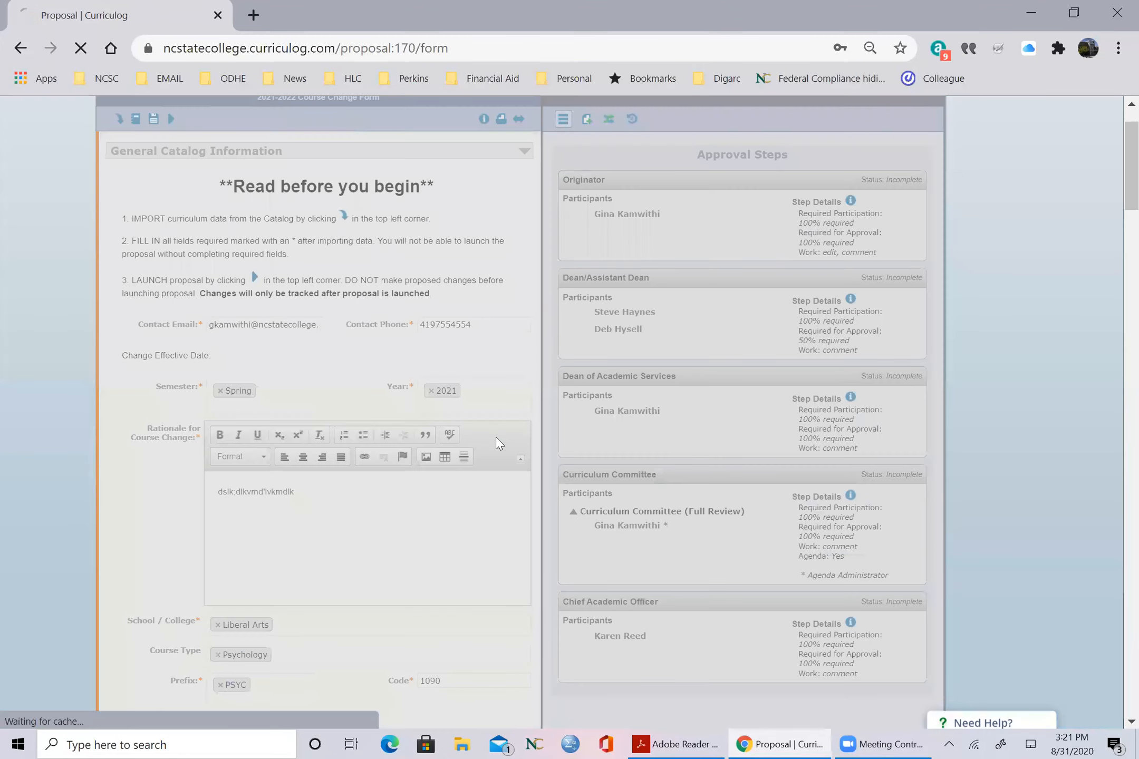